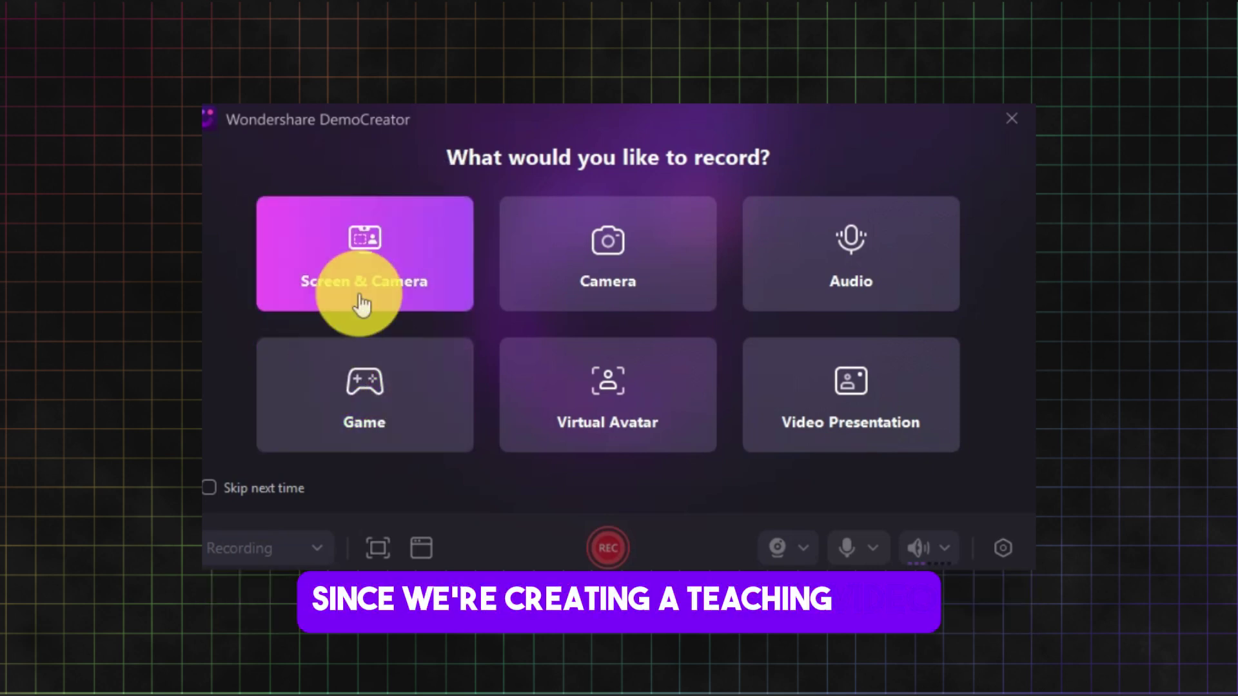
Step: Start a video presentation project from the Metal-Science template
left_click(890, 423)
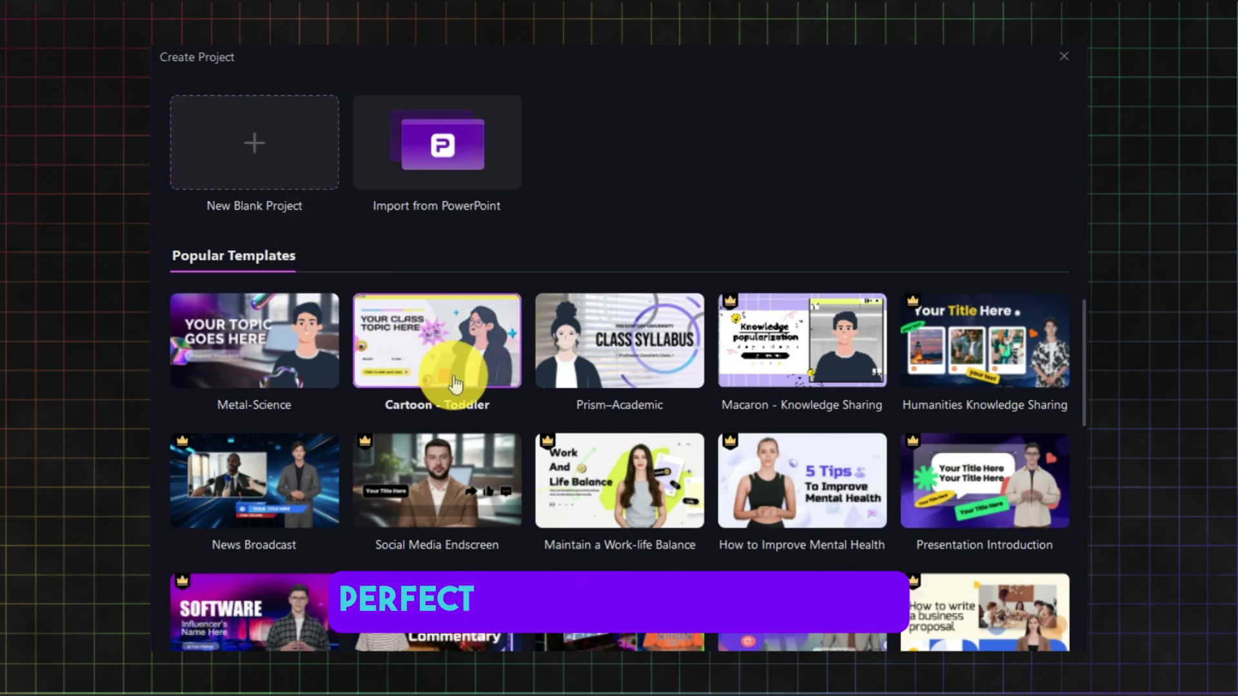
scroll(465, 381, "down", 10)
scroll(465, 423, "up", 5)
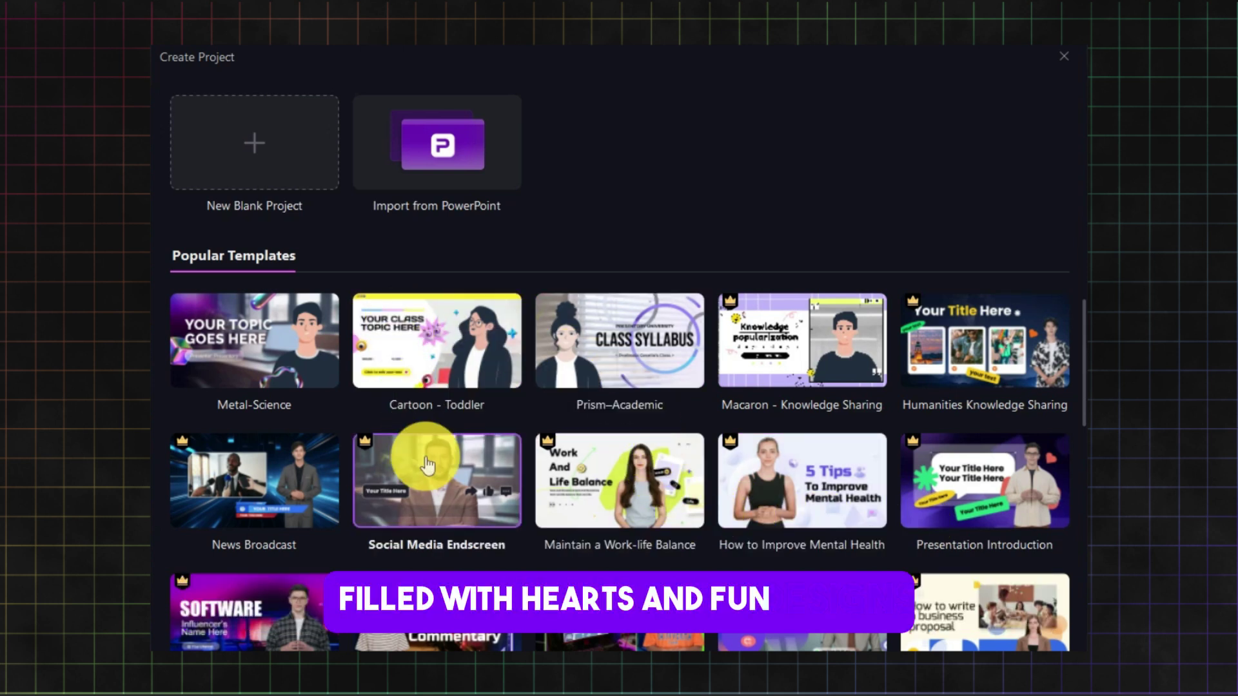
left_click(277, 359)
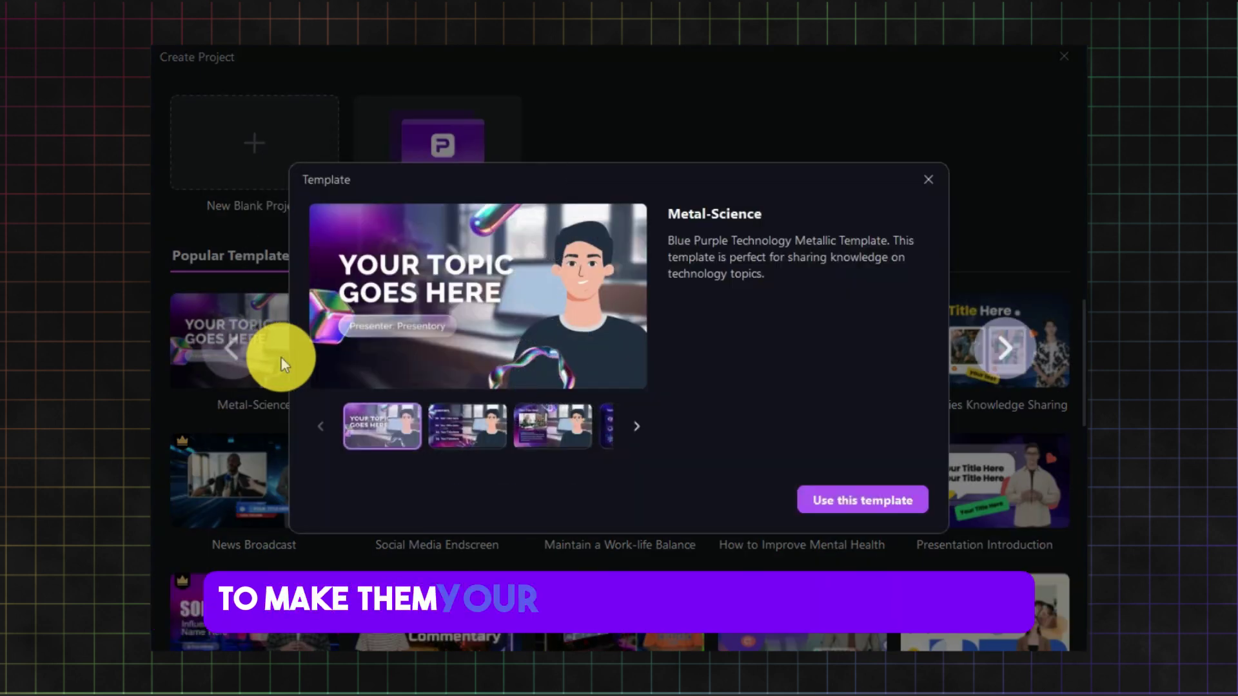
left_click(860, 484)
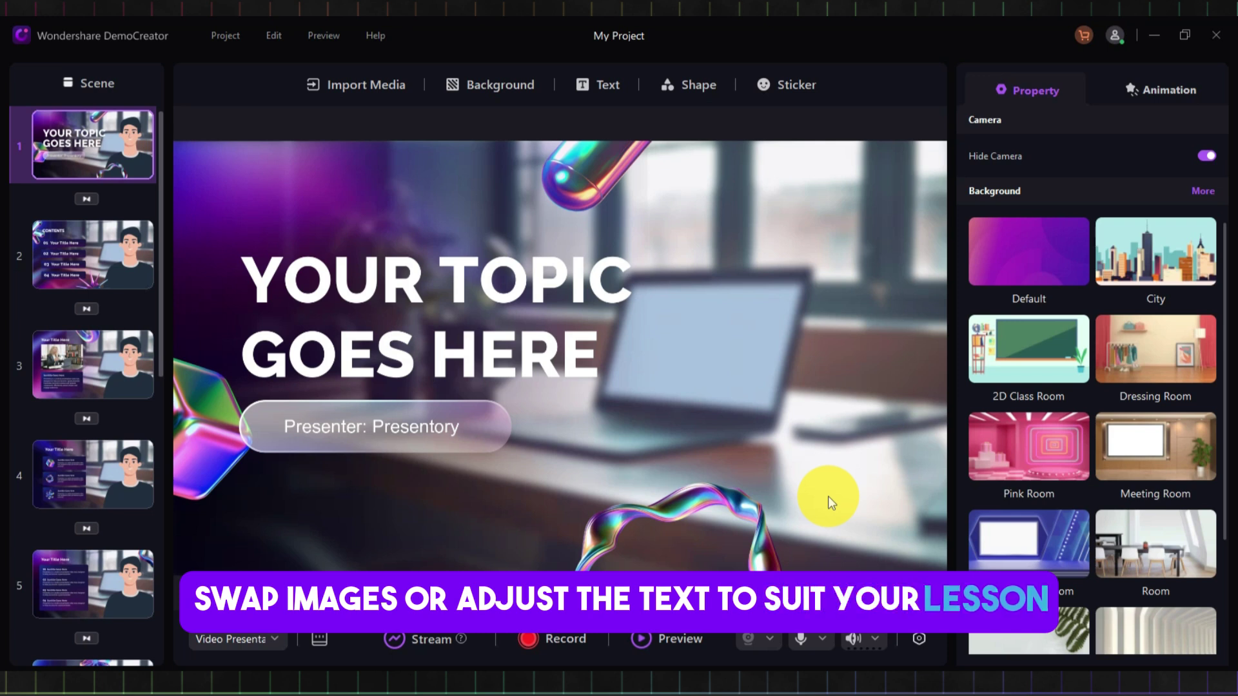
Step: Replace the title text on scene 1 with "valentines day"
left_click(442, 300)
double_click(444, 309)
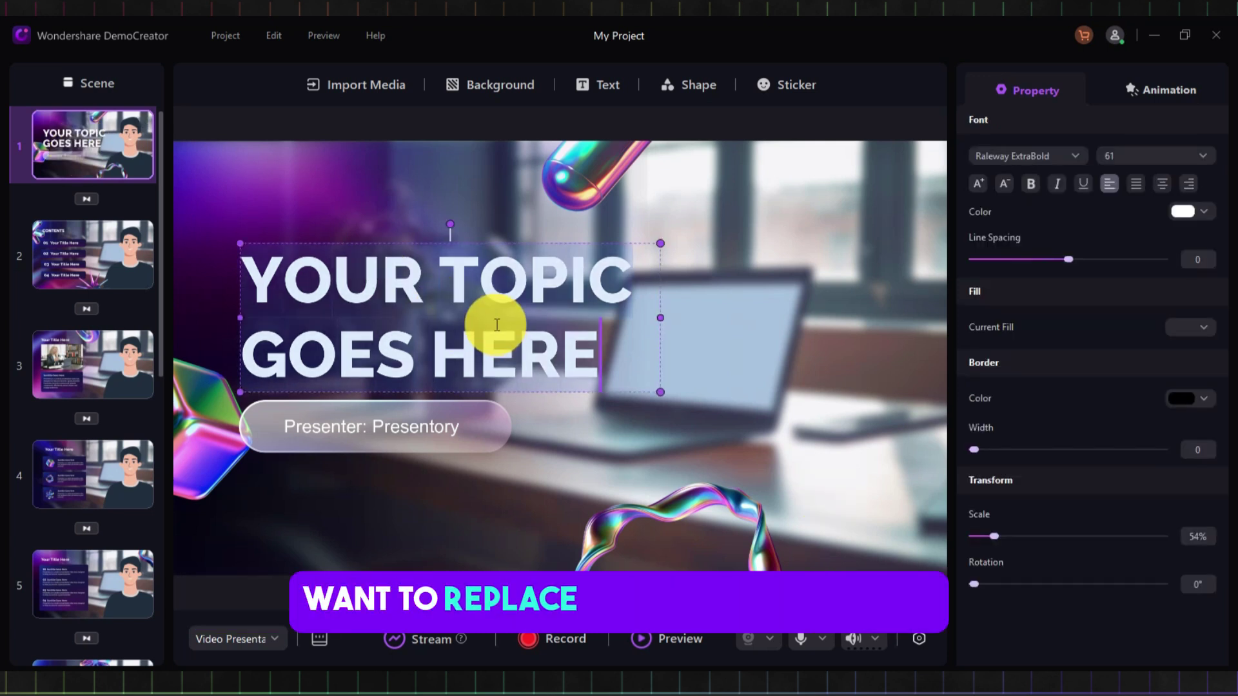
type("valentines")
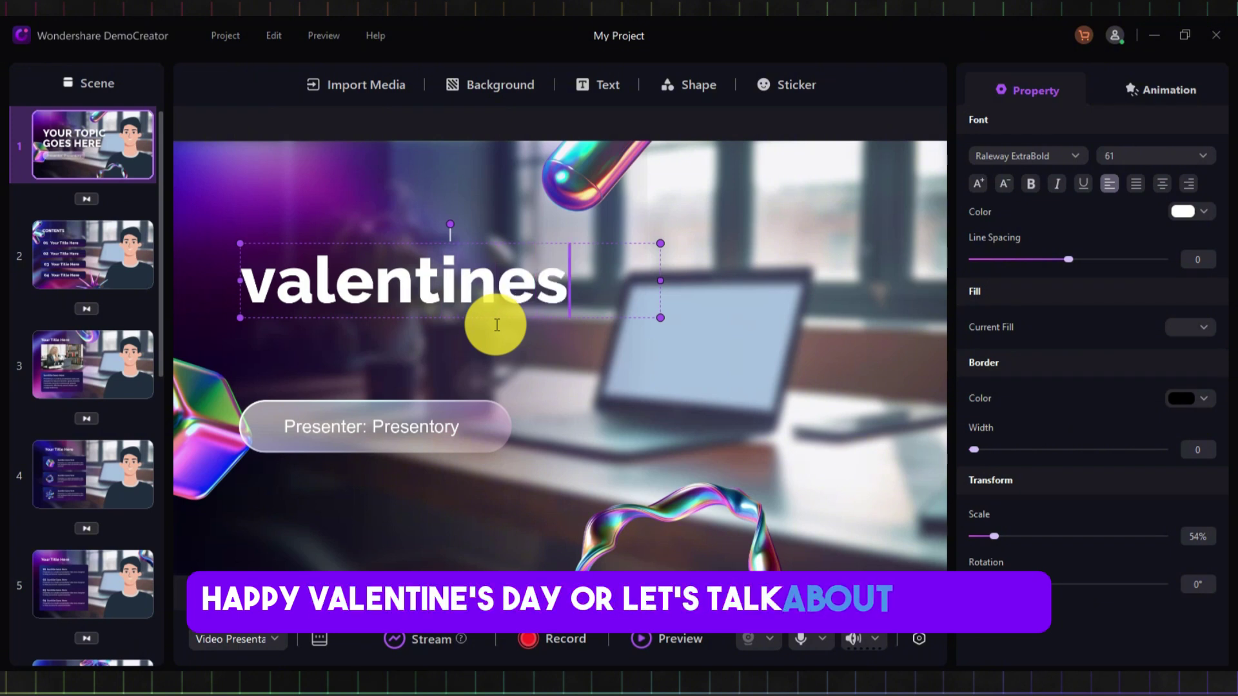
type(" day")
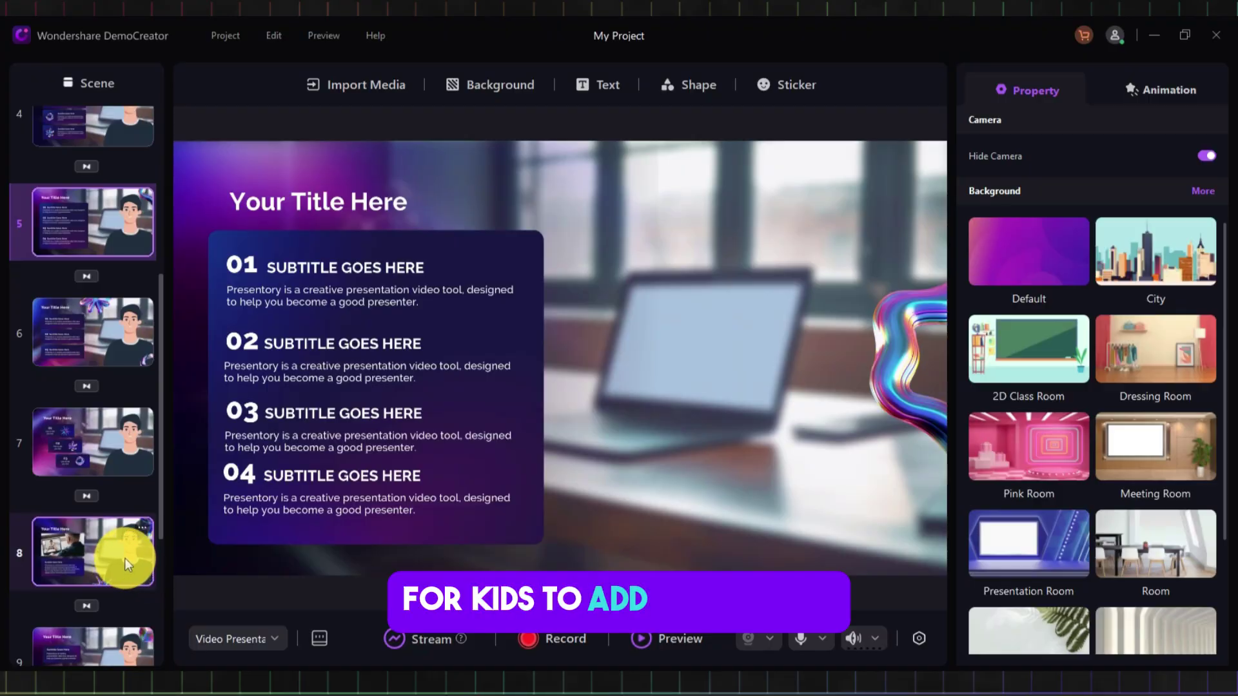
Step: Look through the template's scenes, including scenes 5 and 8, and check the microphone options for the recording
left_click(125, 558)
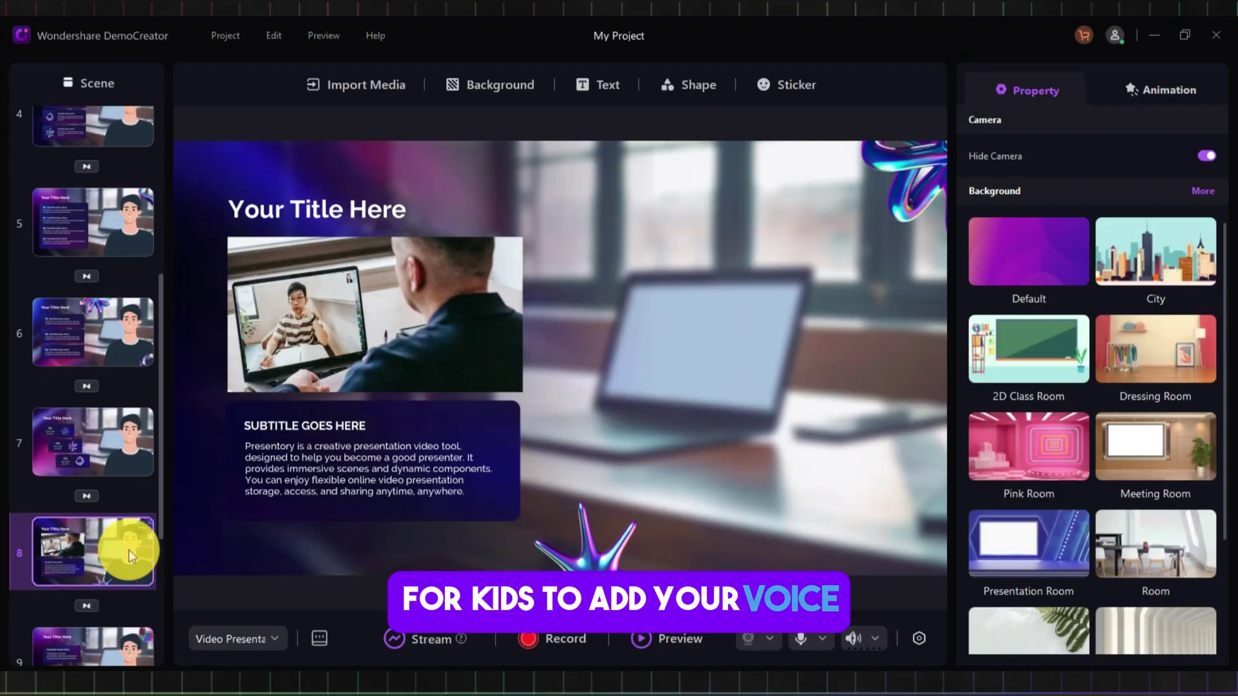
scroll(120, 555, "down", 3)
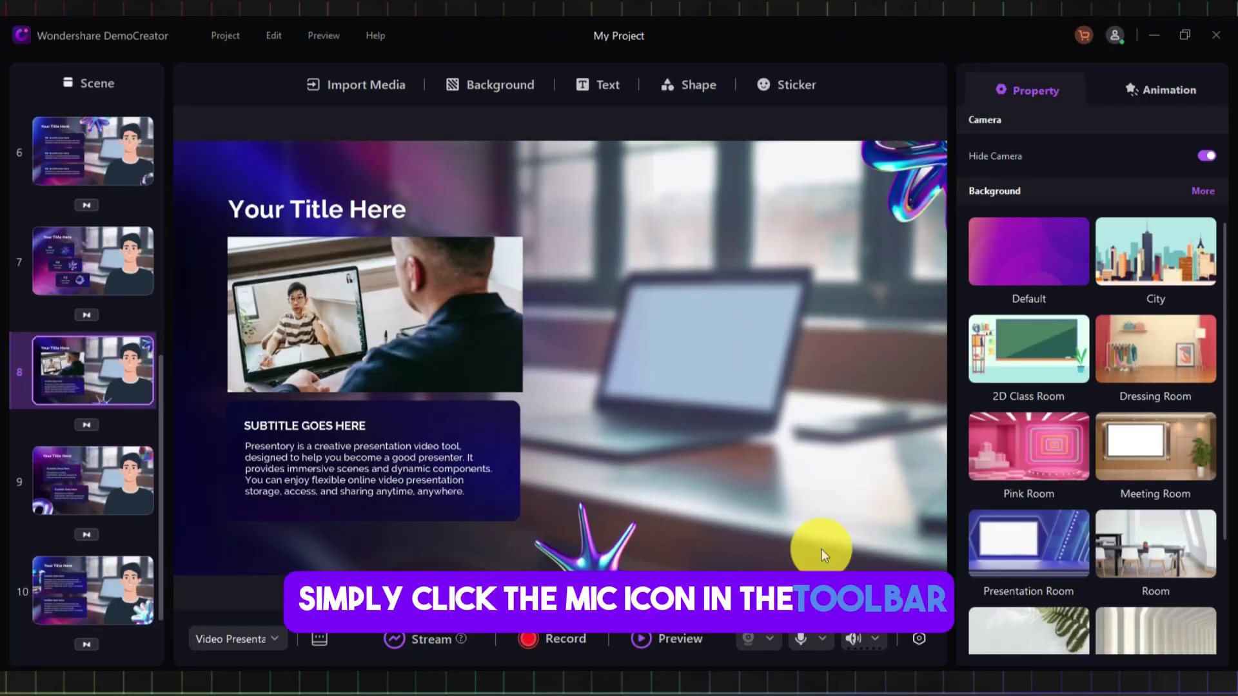
left_click(823, 643)
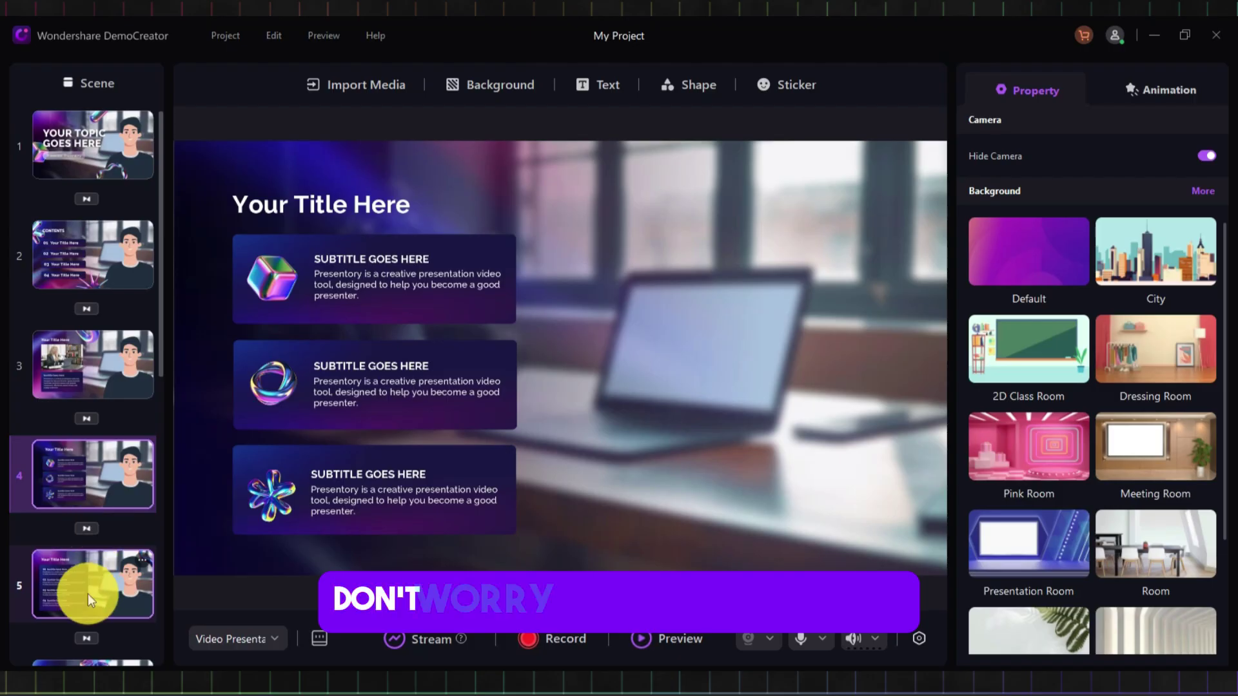
left_click(91, 591)
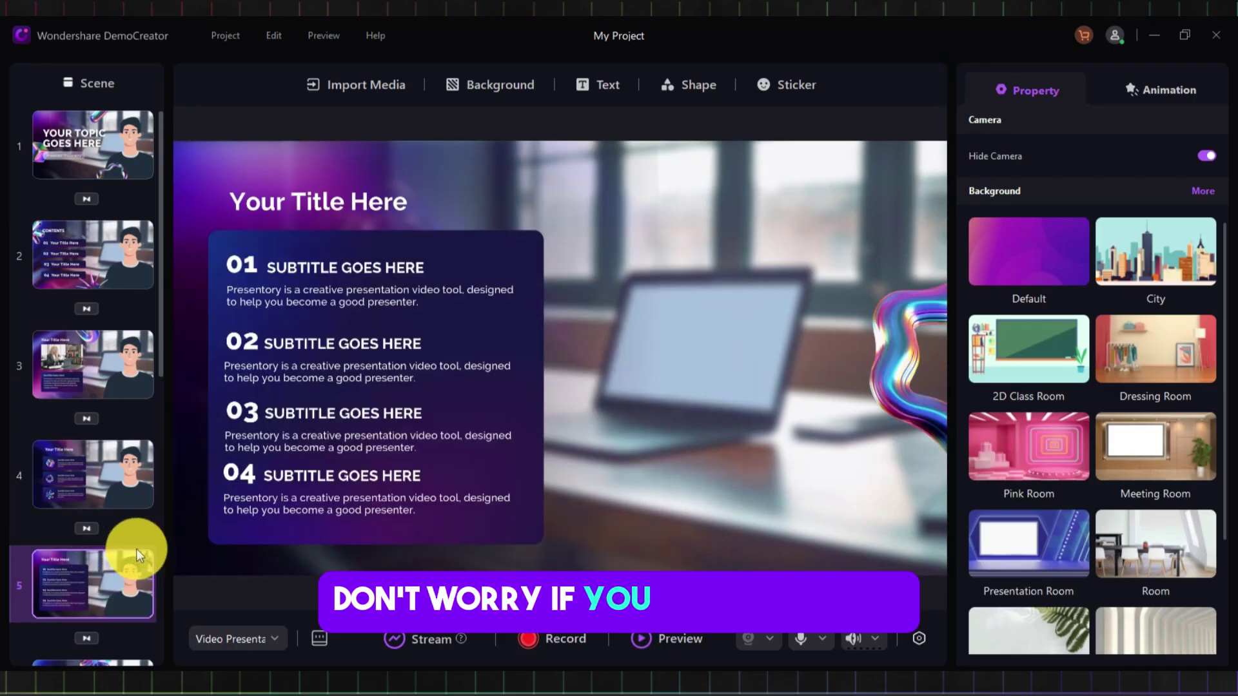
scroll(123, 571, "down", 3)
left_click(122, 571)
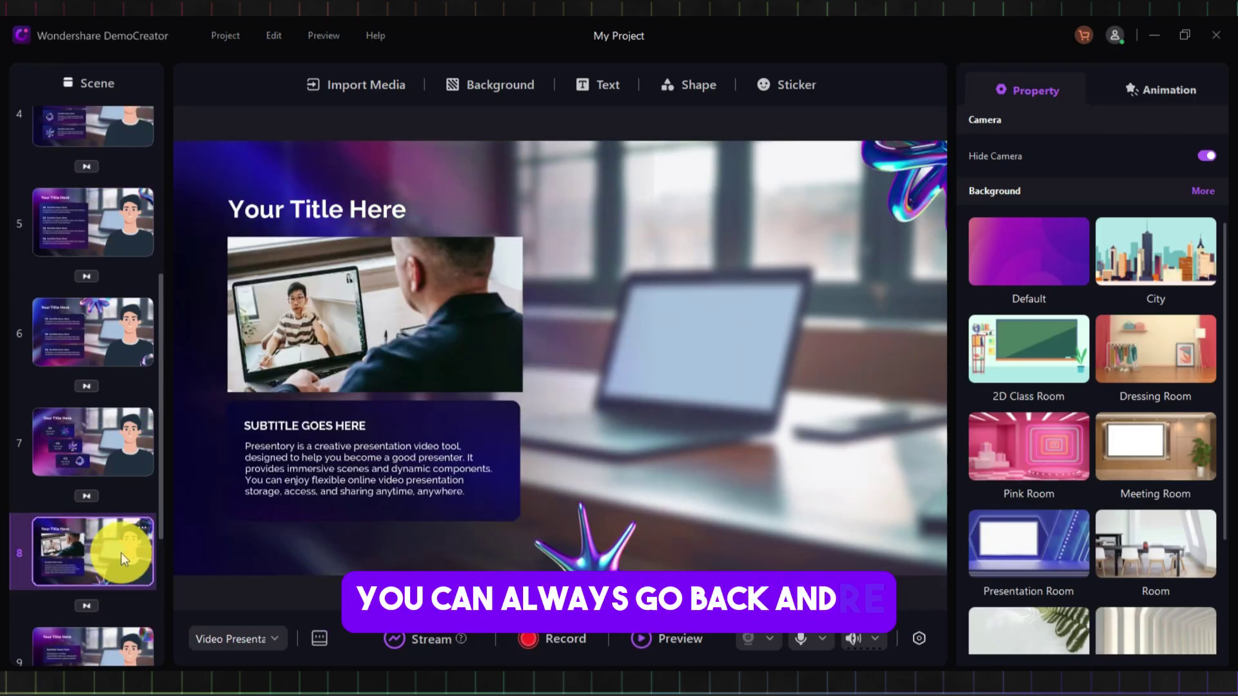
scroll(118, 567, "down", 3)
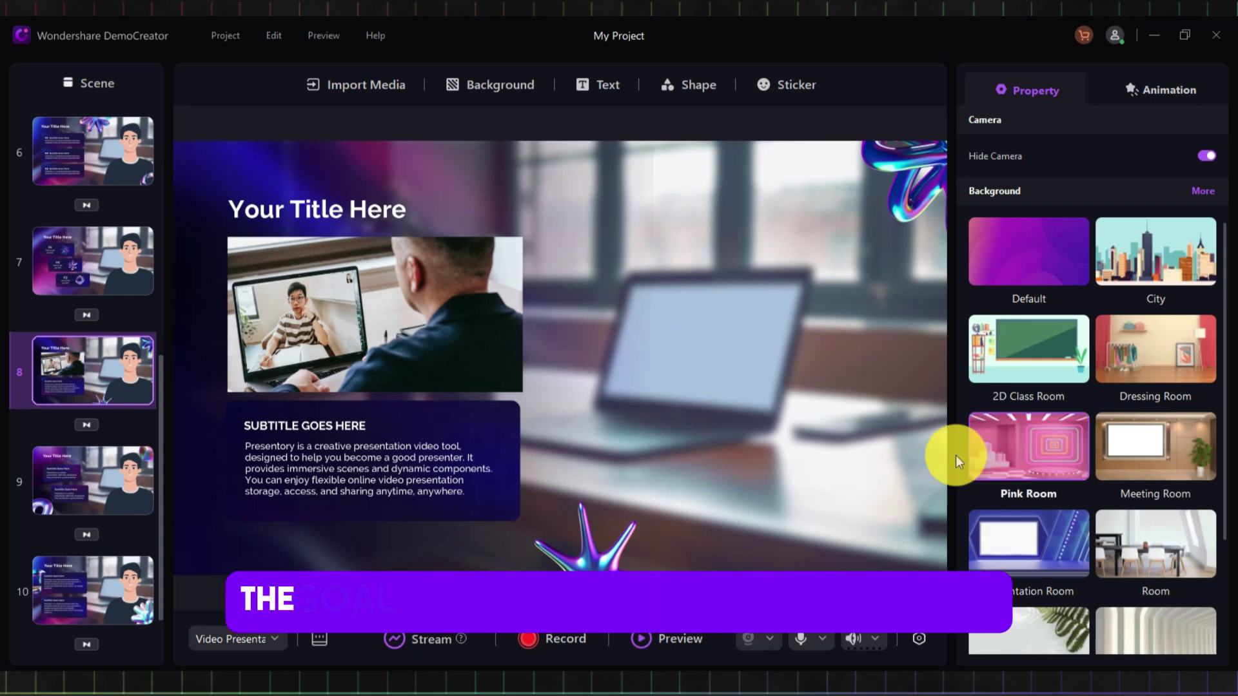
left_click(822, 642)
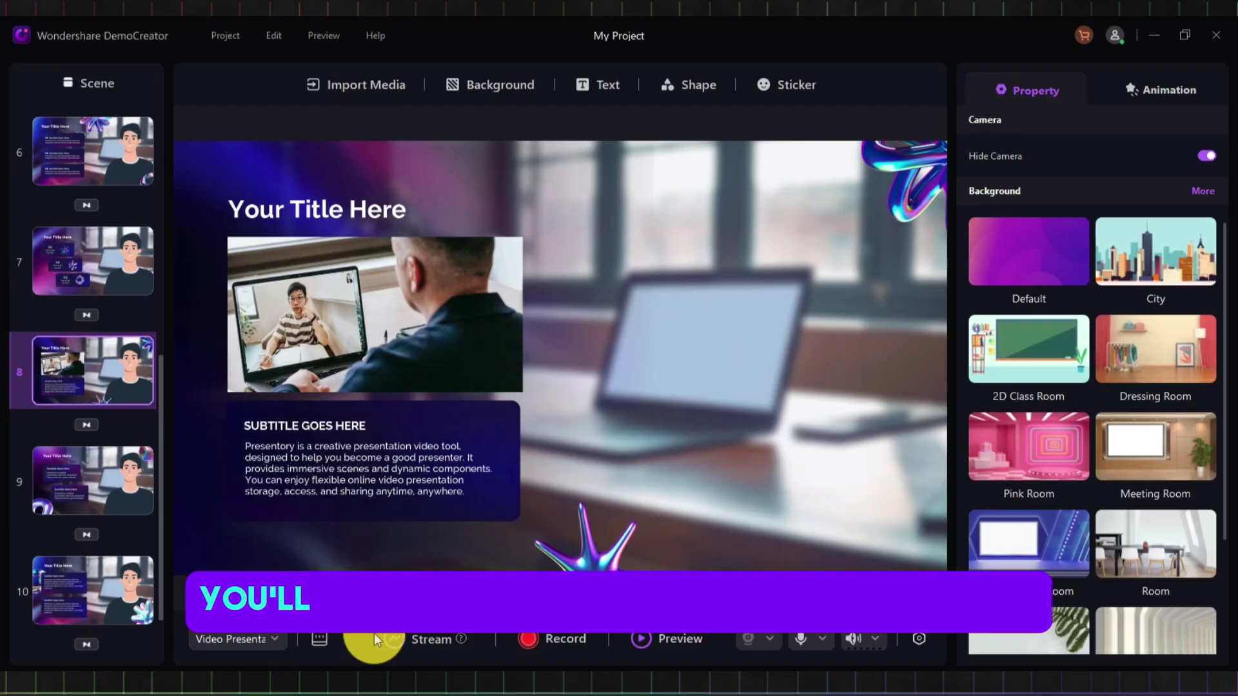
Step: Start recording the presentation and draw freehand pen circles and underlines around the "valentines day" title
left_click(549, 637)
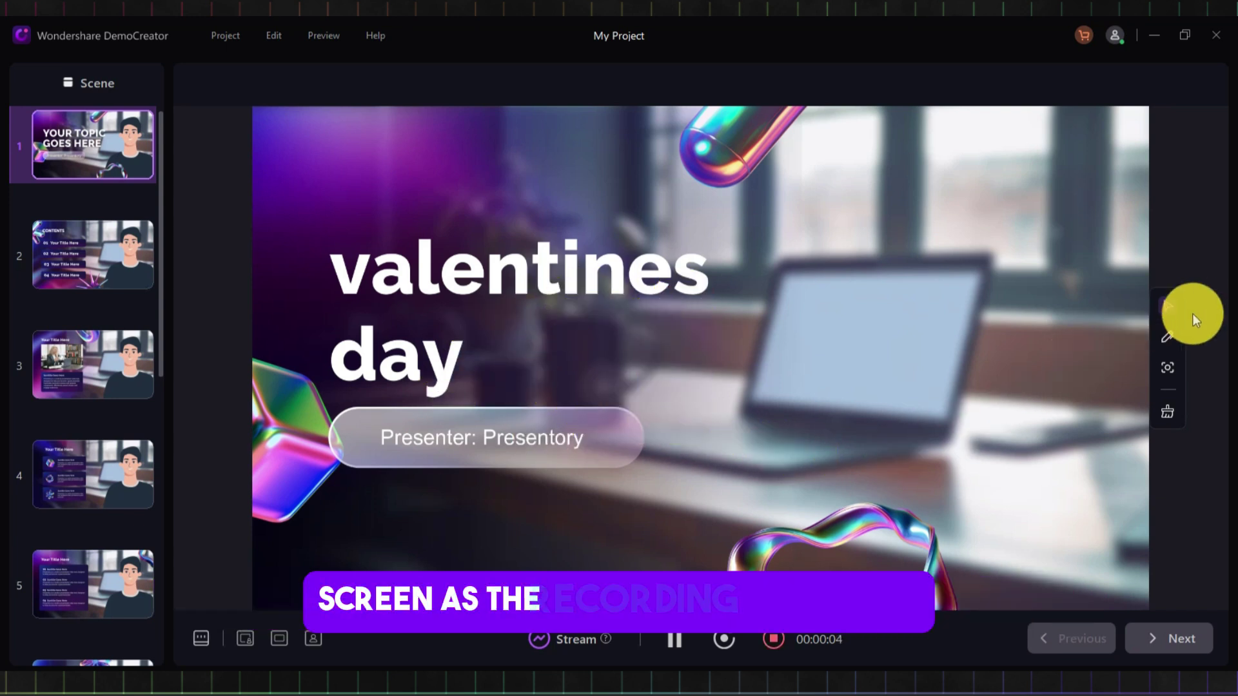
left_click(1169, 334)
mouse_move(401, 207)
left_mouse_down()
mouse_move(455, 276)
mouse_move(487, 174)
mouse_move(409, 254)
mouse_move(555, 264)
left_mouse_up()
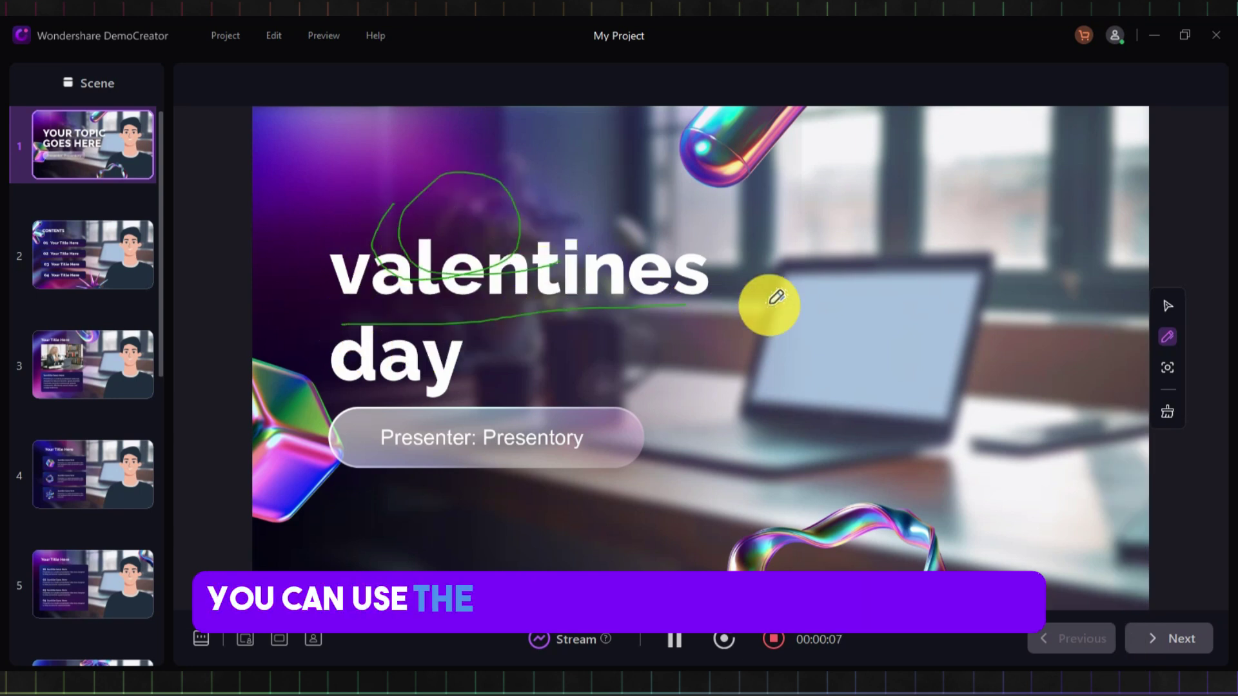
left_click_drag(773, 300, 787, 303)
left_click_drag(348, 397, 566, 400)
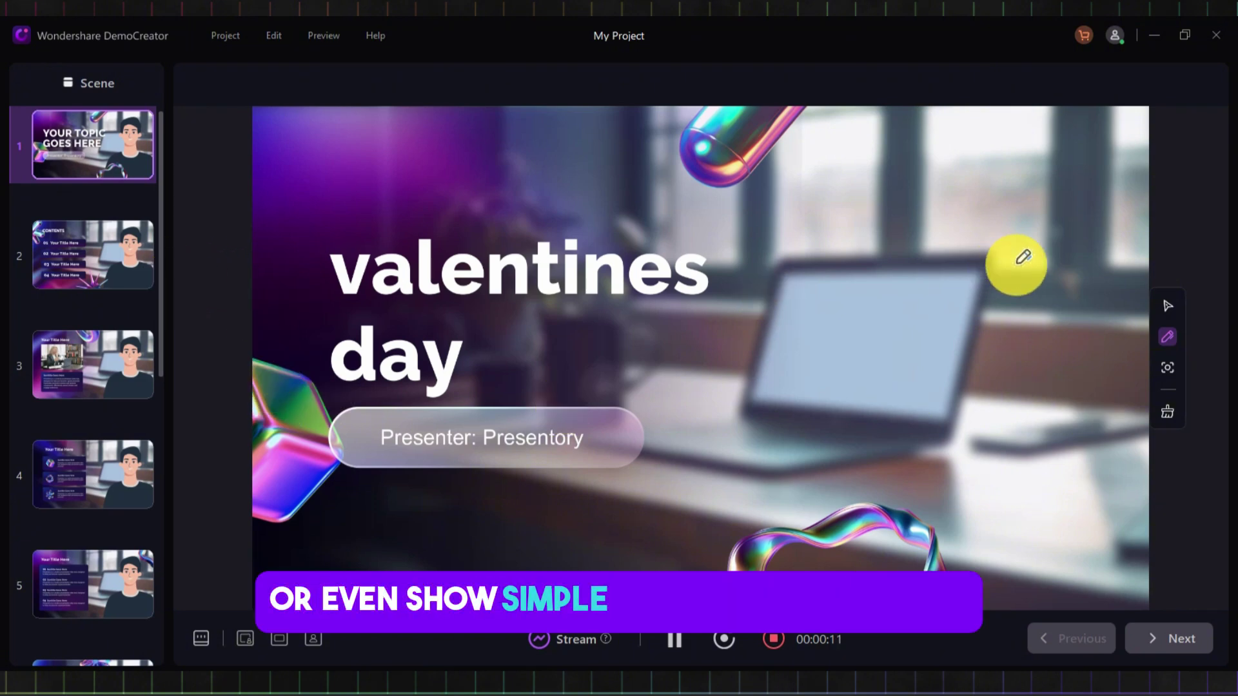
Step: Present scenes 2 to 5, scene 8 and the closing Thank You scene in the recording, and return to scene 3
left_click(70, 255)
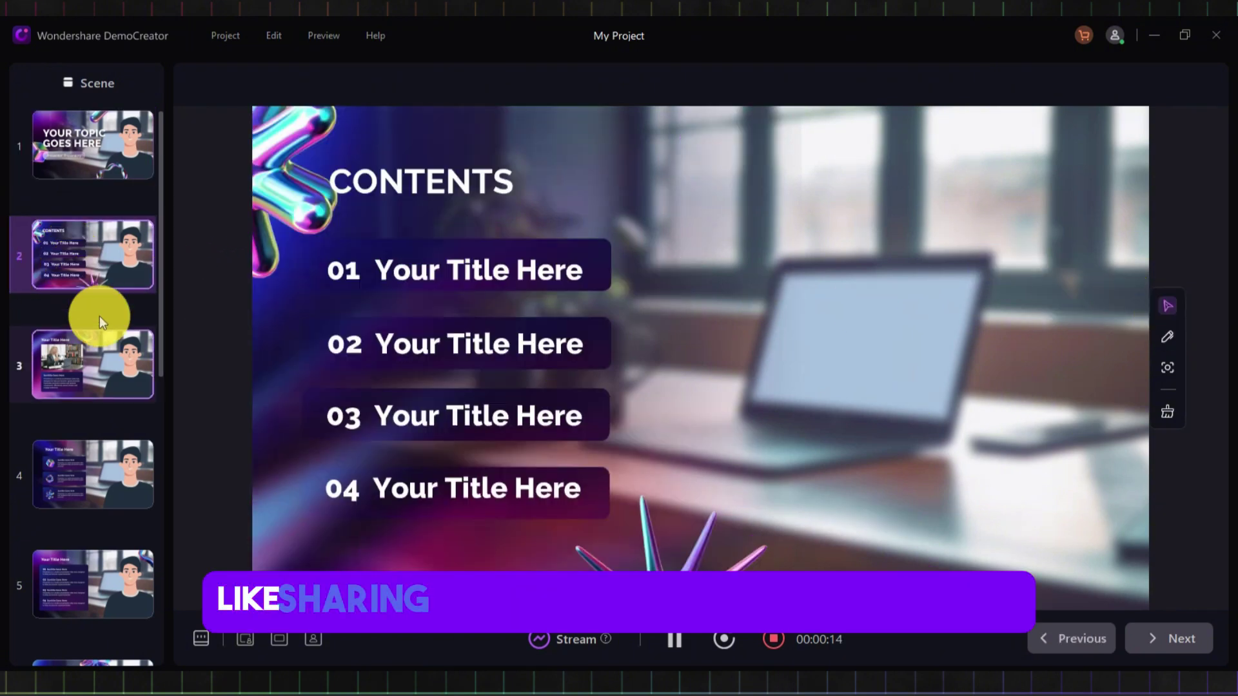
left_click(67, 359)
left_click(98, 477)
scroll(71, 585, "down", 2)
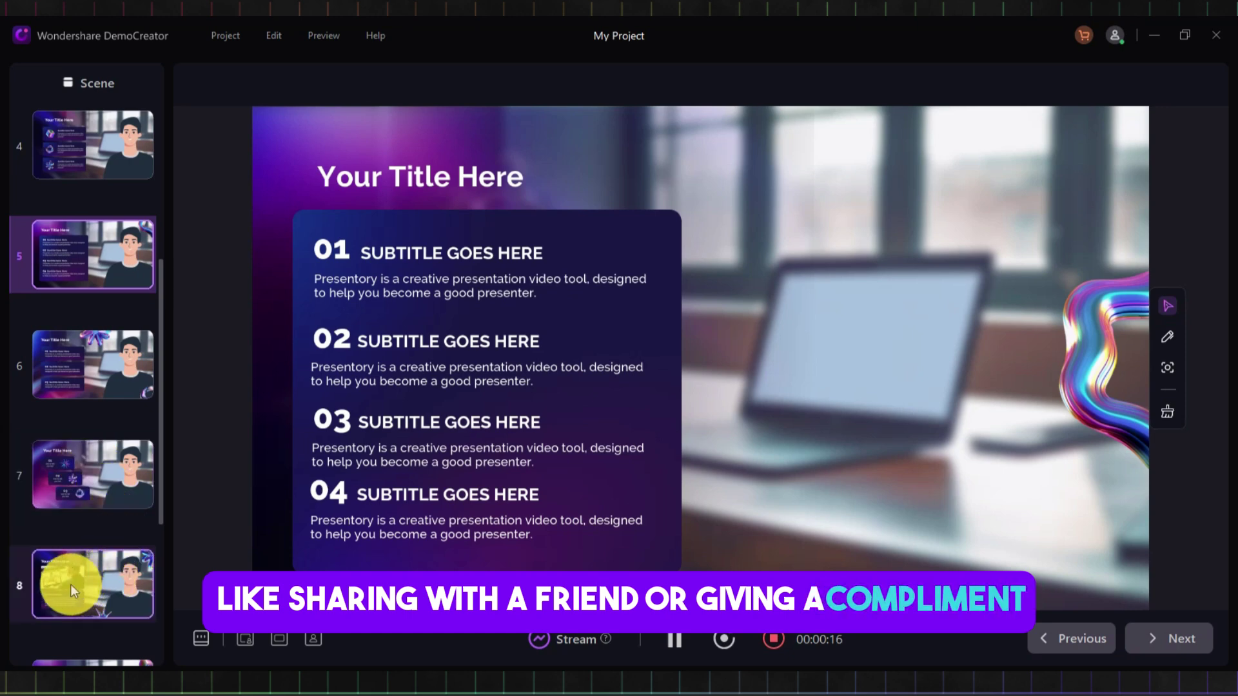
left_click(71, 584)
scroll(79, 558, "down", 3)
left_click(96, 530)
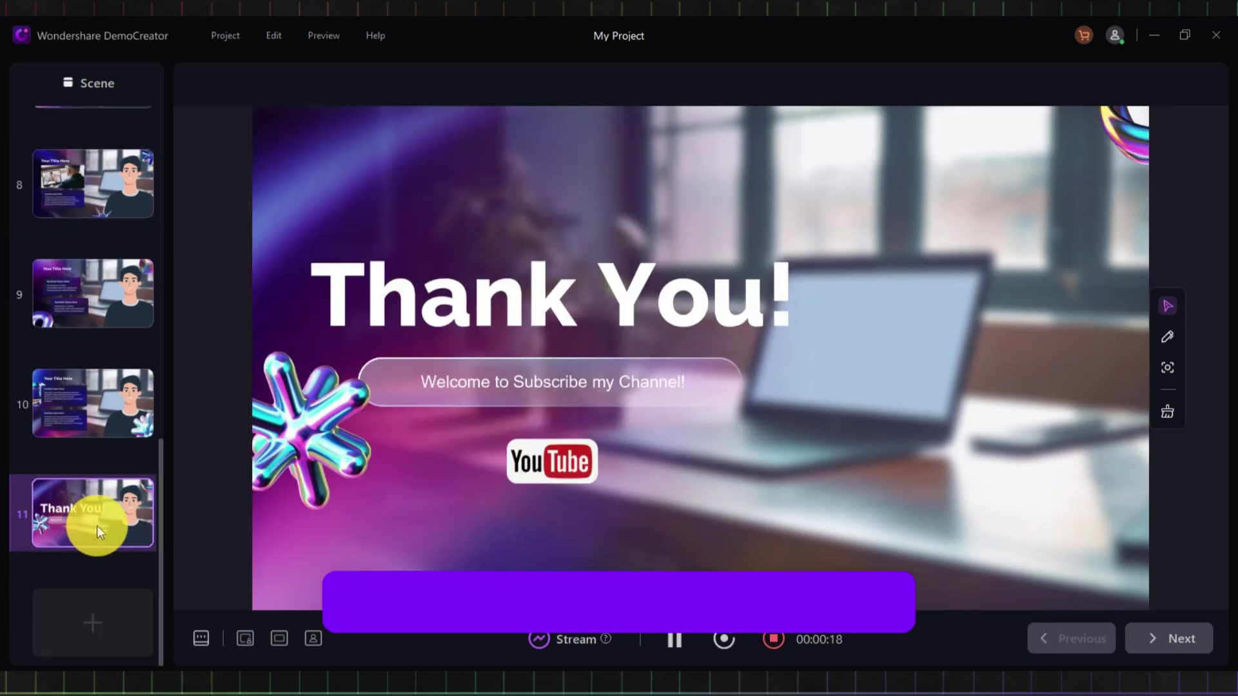
scroll(26, 351, "up", 3)
scroll(60, 161, "up", 2)
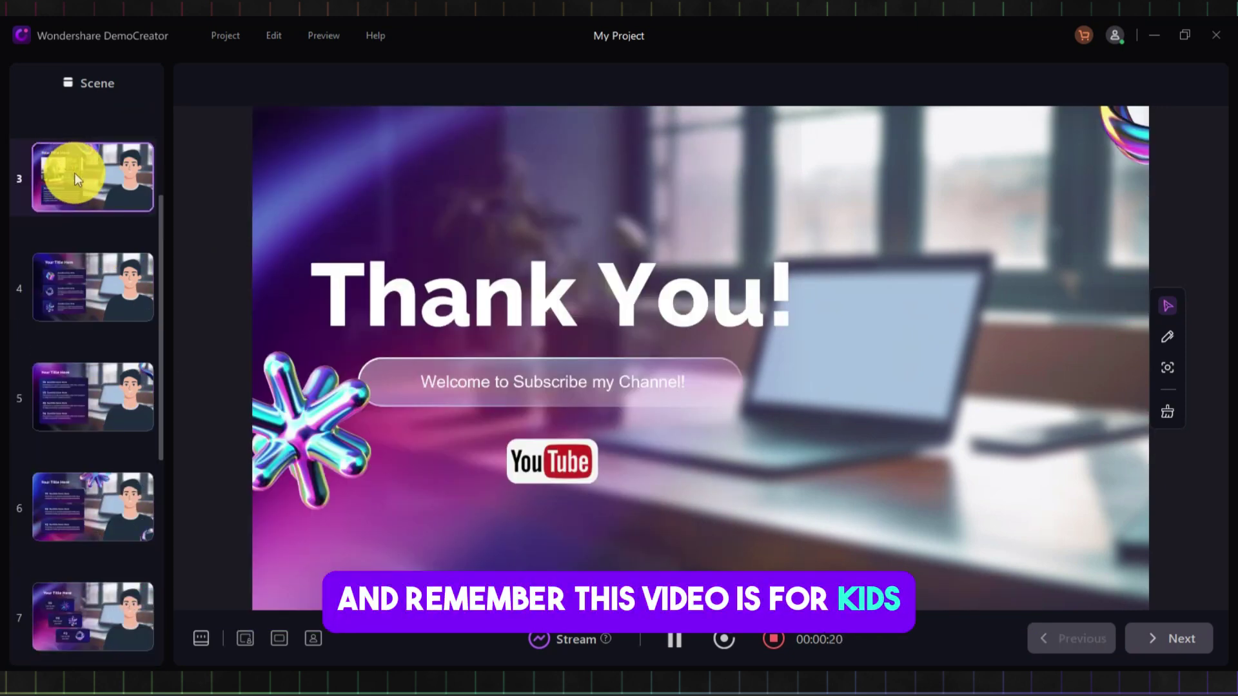
left_click(109, 182)
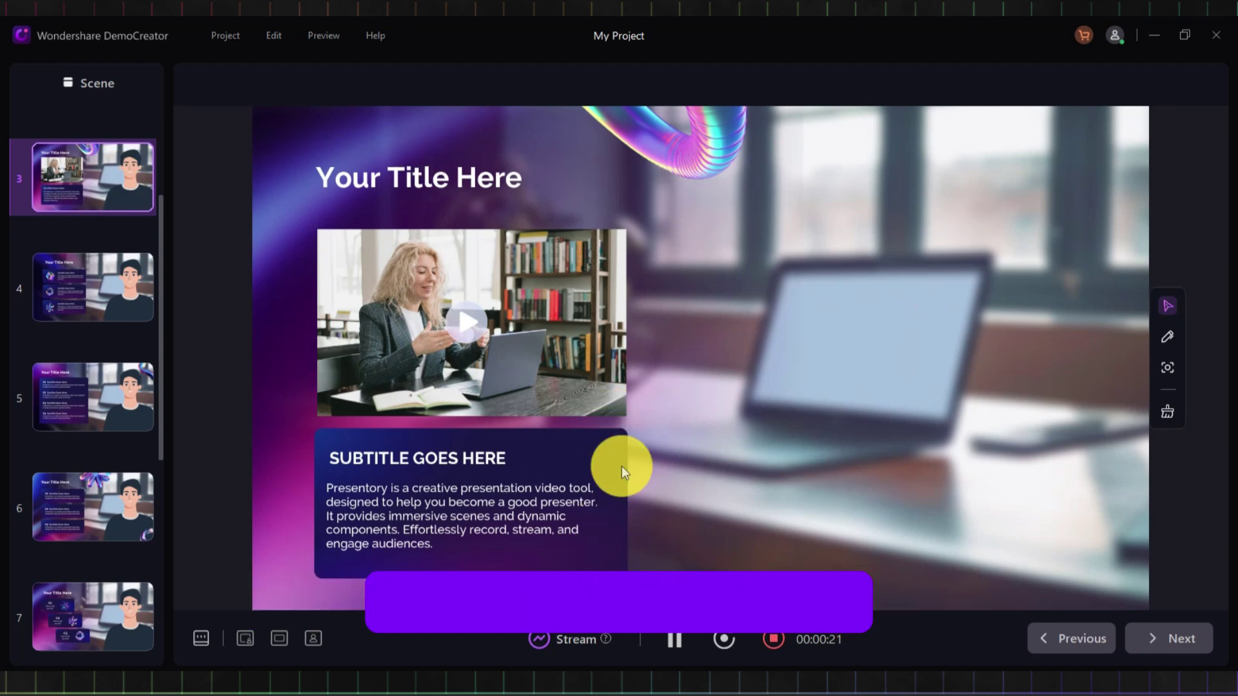
Step: Stop the recording and add the recorded clip to the start of the first video track, keeping the 1920x1080 30.00fps project settings
left_click(773, 639)
left_click_drag(176, 552, 130, 539)
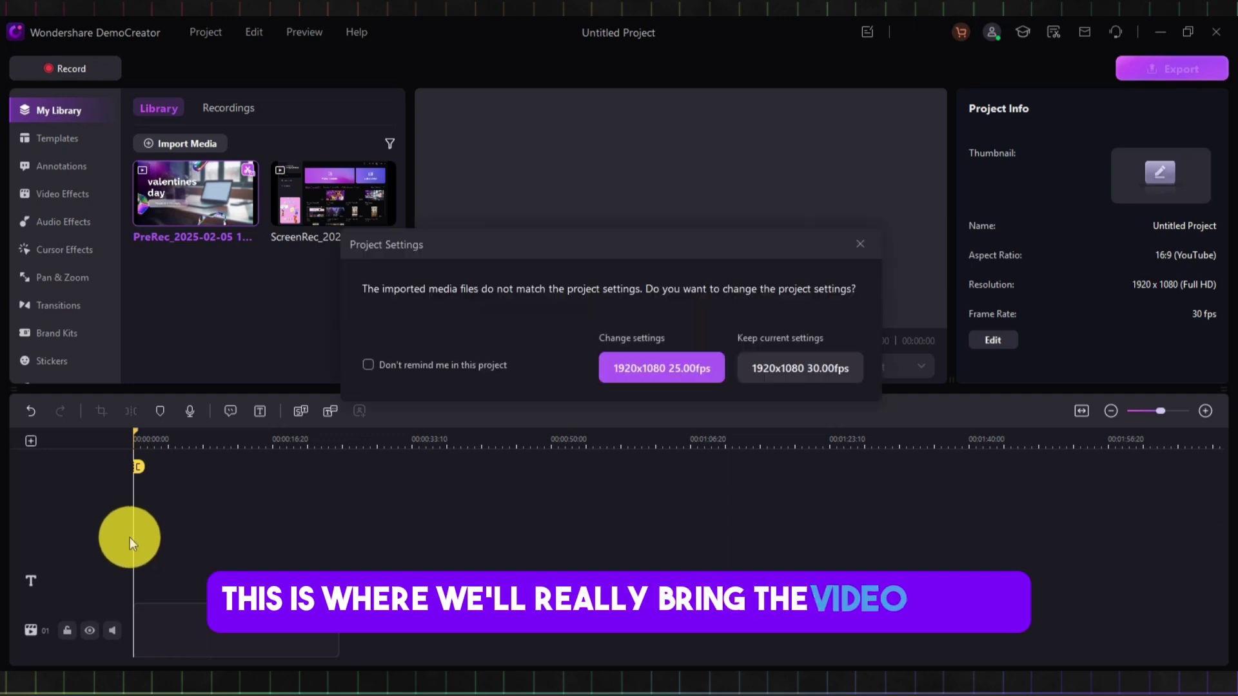
left_click(781, 370)
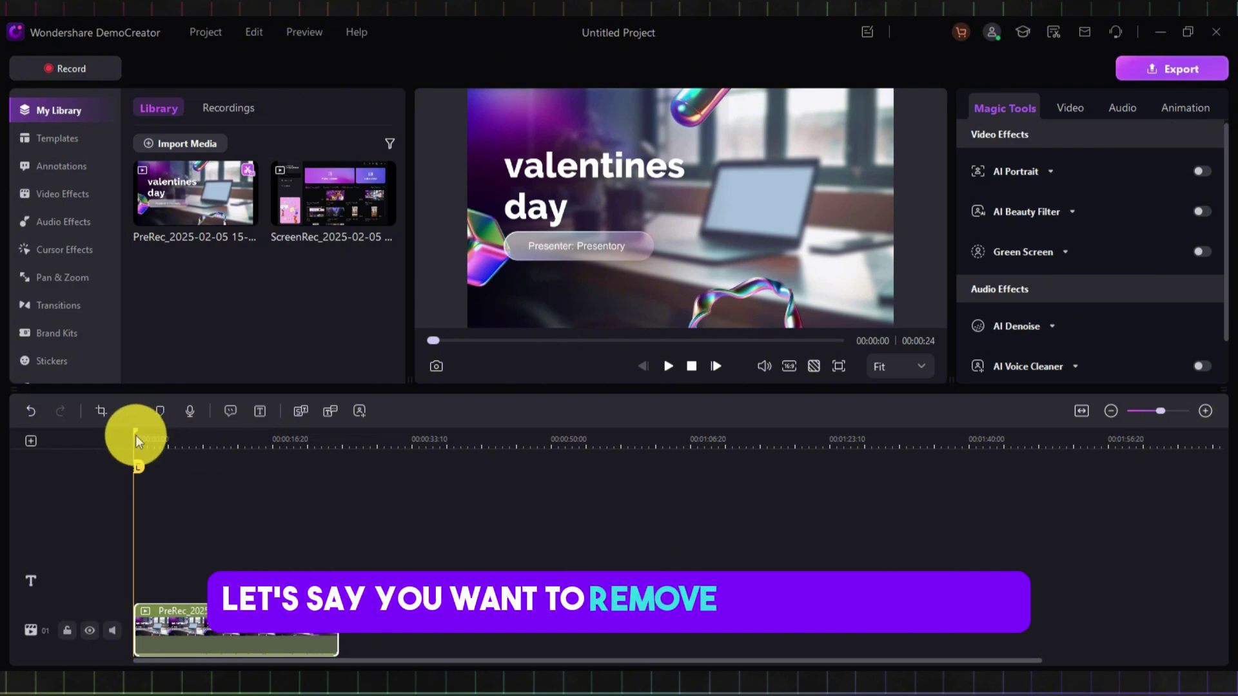
Step: Split the recorded clip on the timeline at about 8 seconds and again at about 13 seconds
mouse_move(136, 435)
left_mouse_down()
mouse_move(221, 442)
mouse_move(168, 455)
mouse_move(178, 454)
left_mouse_up()
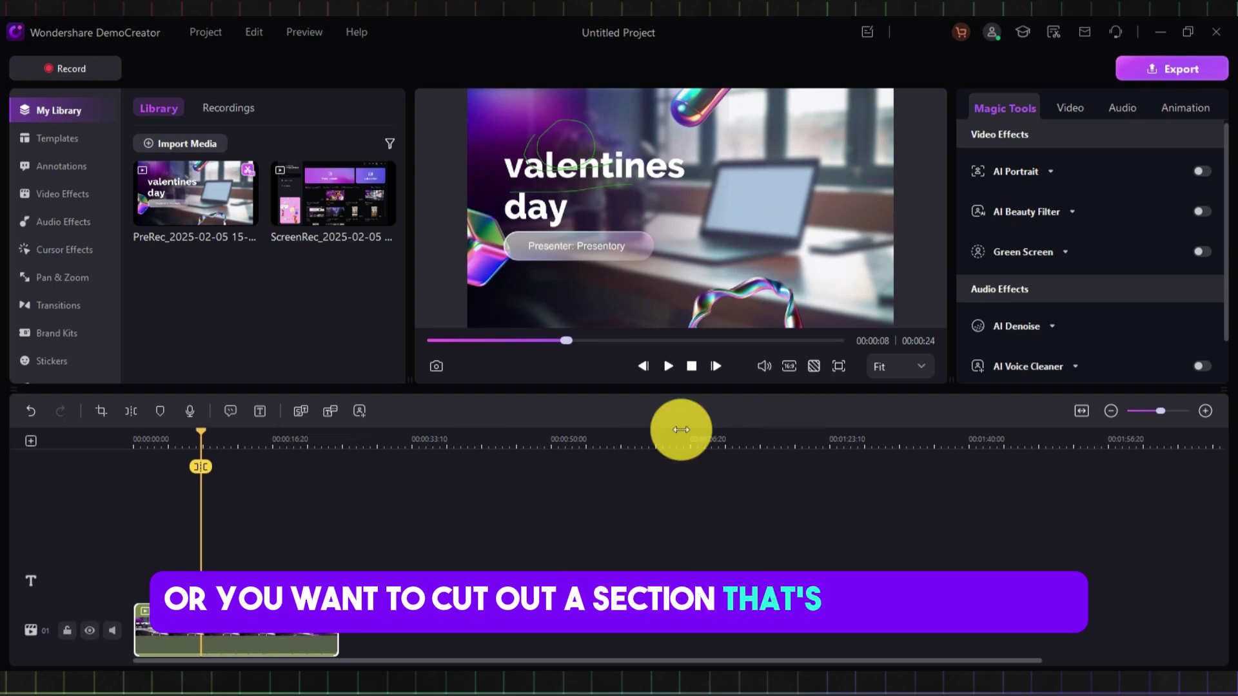
left_click(180, 583)
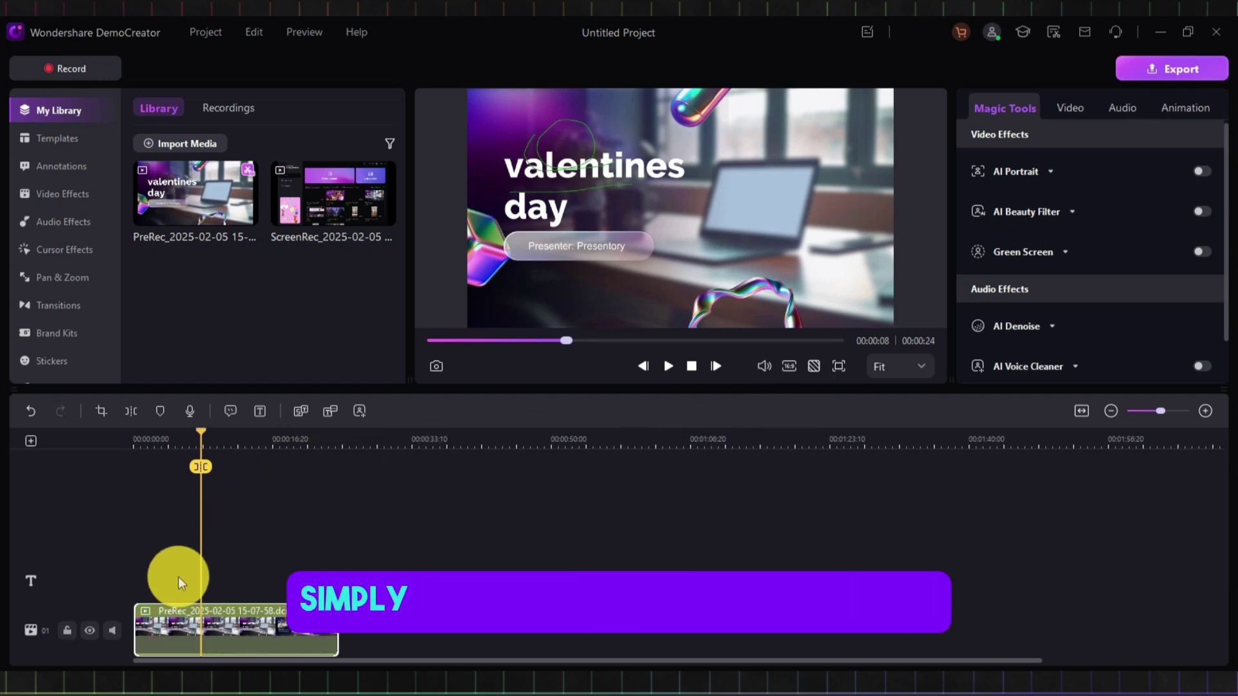
left_click(129, 411)
left_click_drag(201, 438, 245, 442)
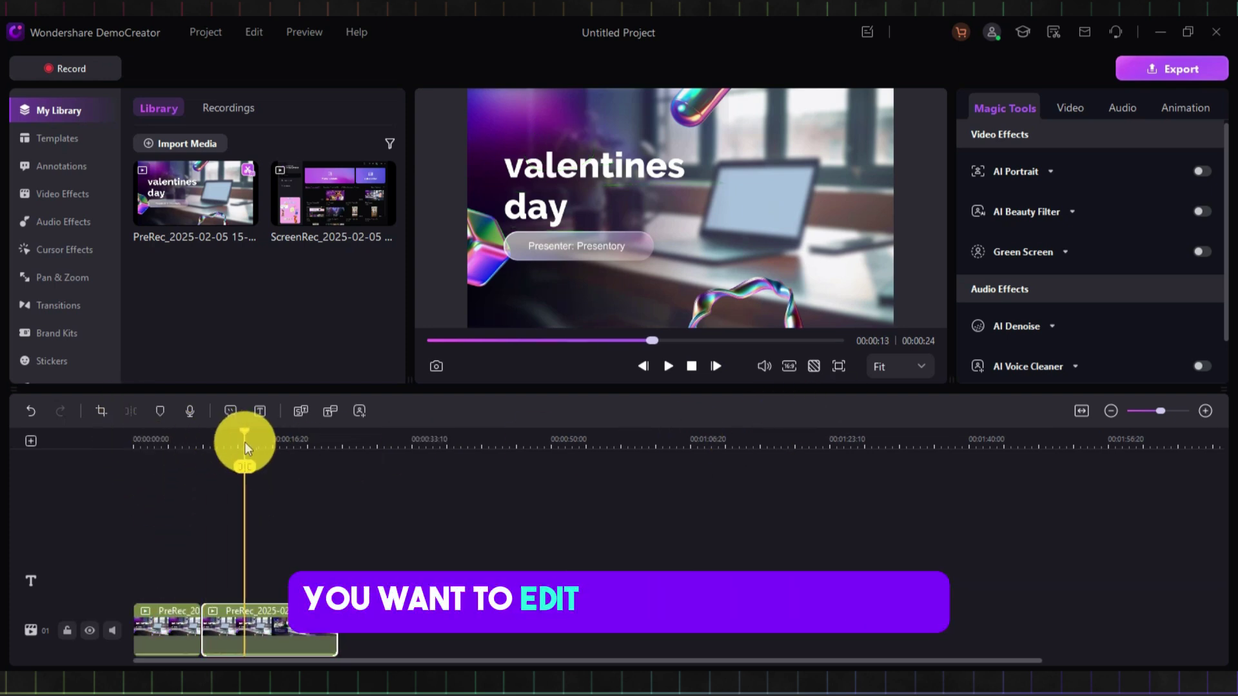
left_click(130, 411)
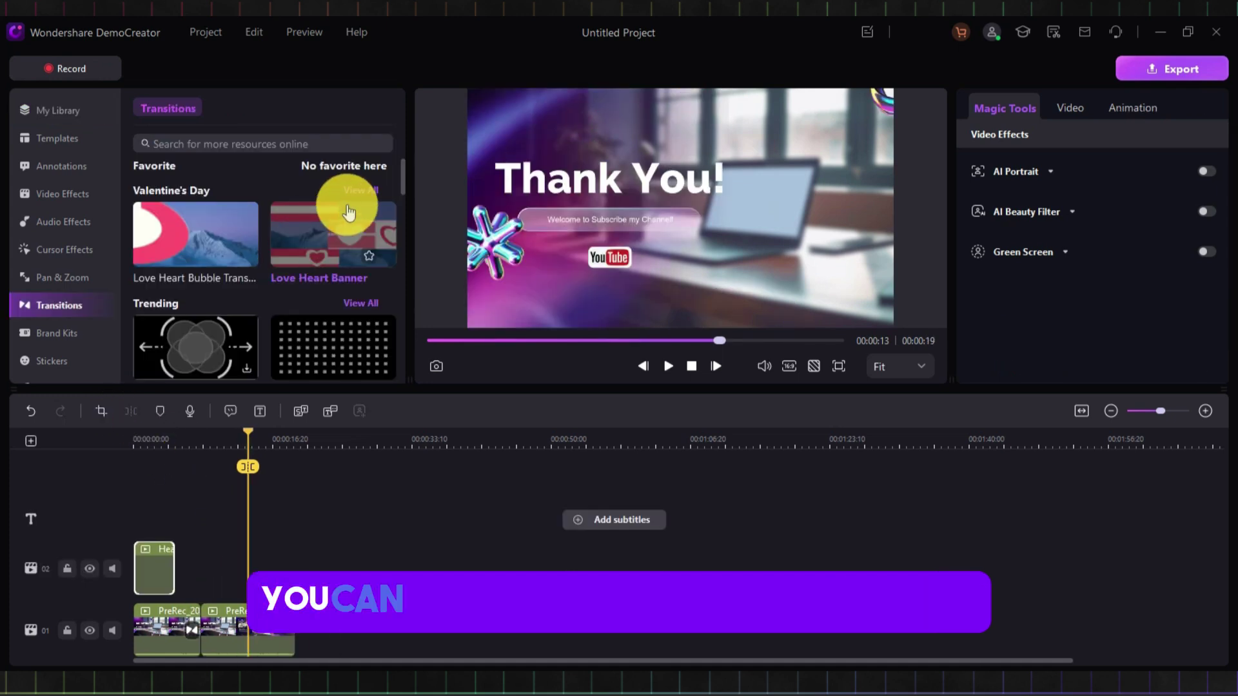
Step: Browse all Valentine's Day transitions and preview Full Screen Pink Bubbles, Heart Bubbles, Heartbeat Transition and the Pink Valentine transition
left_click(363, 191)
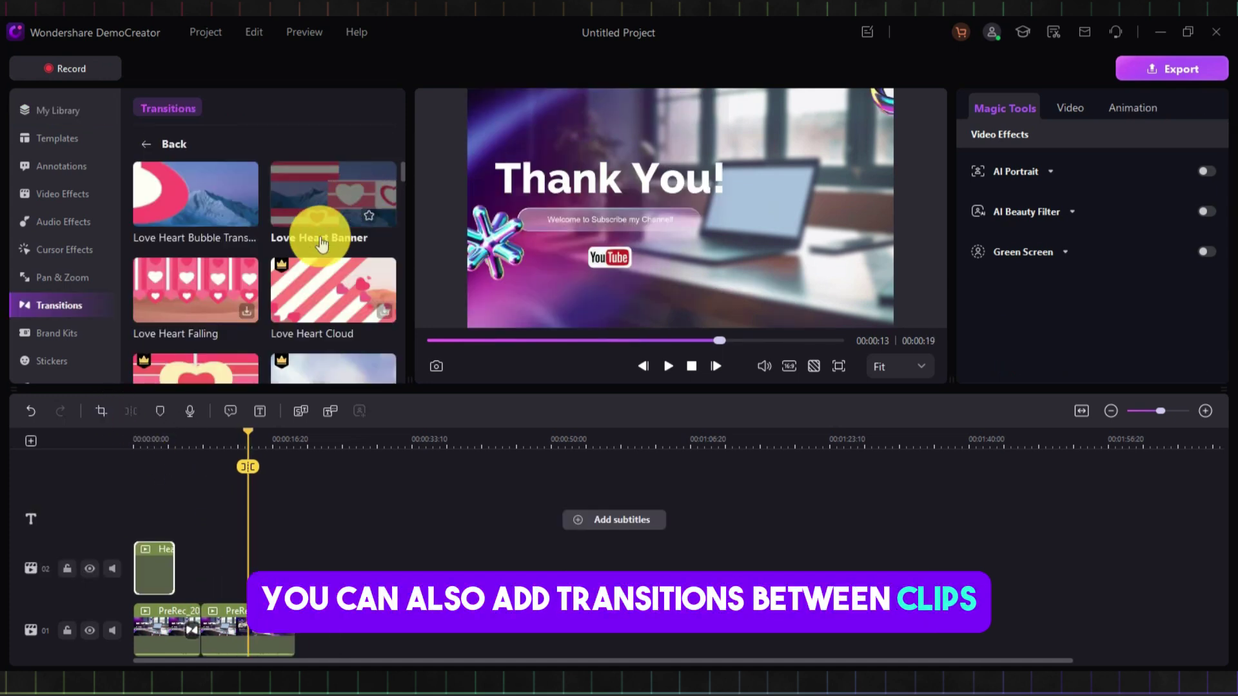
scroll(321, 243, "down", 3)
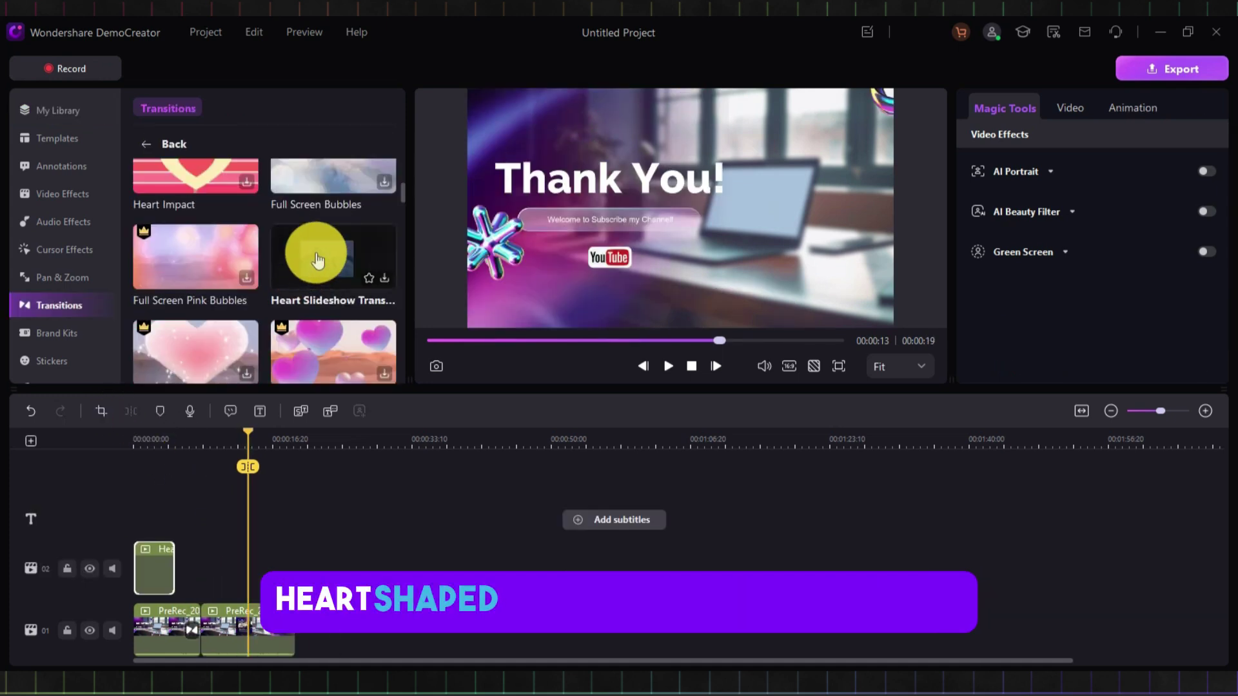
left_click(204, 260)
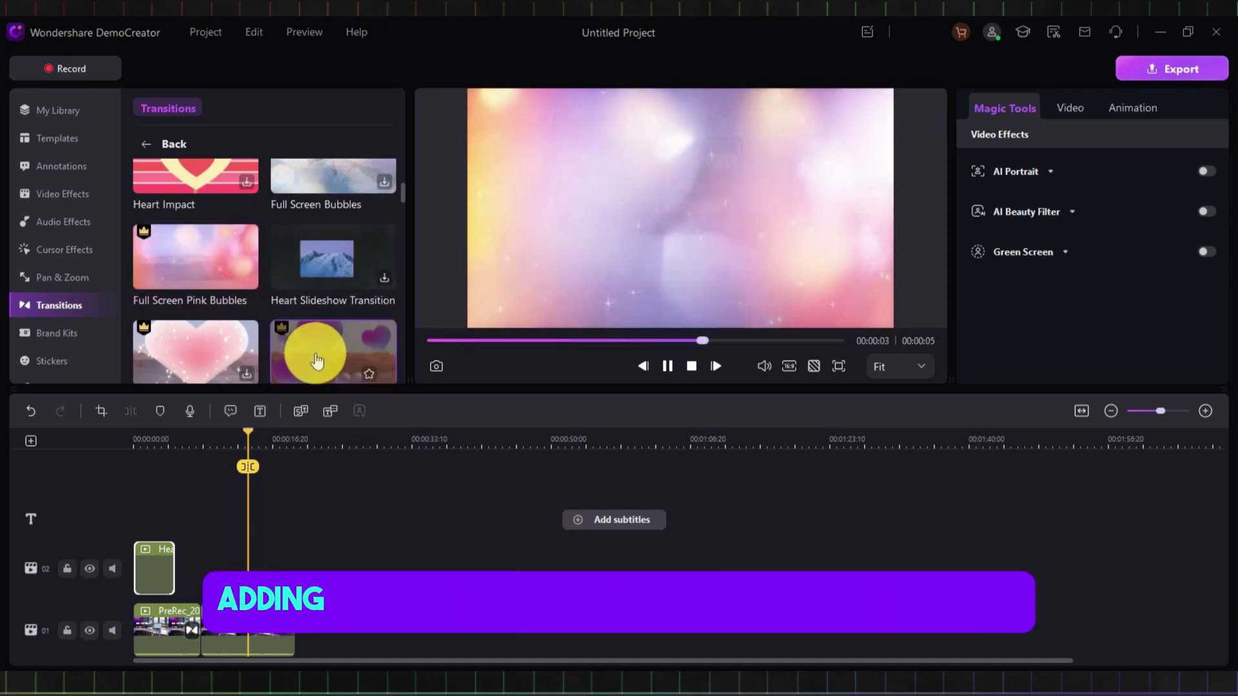
left_click(315, 361)
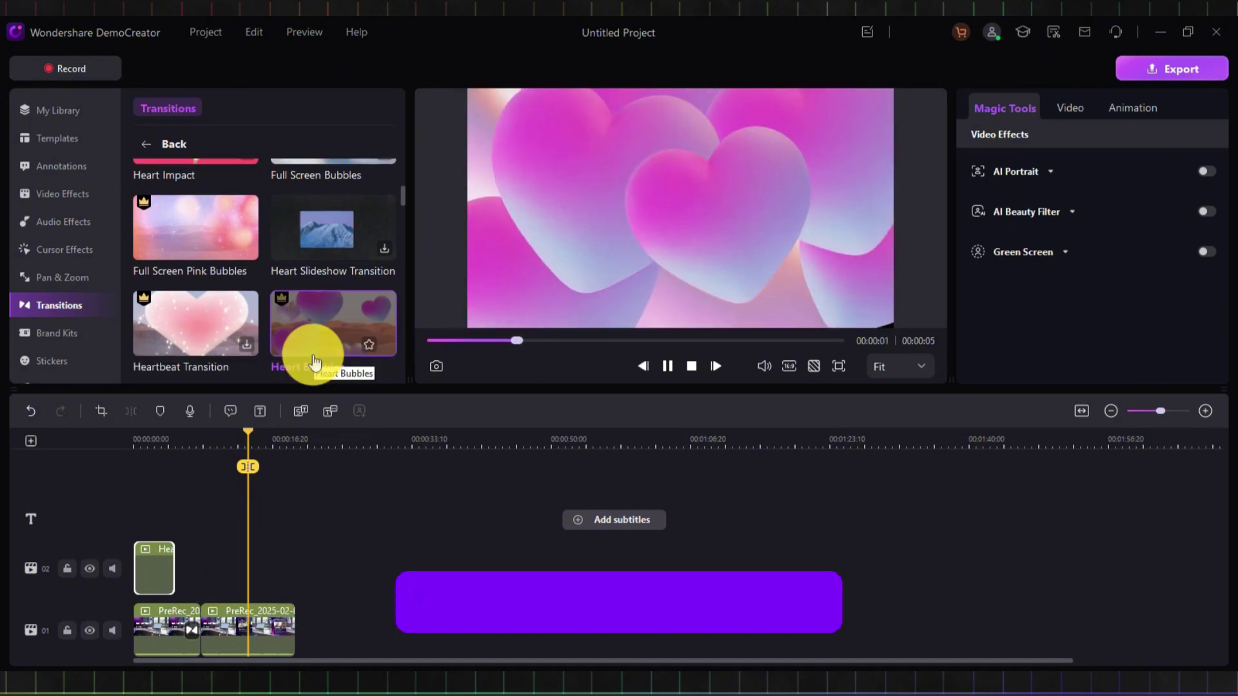
left_click(247, 344)
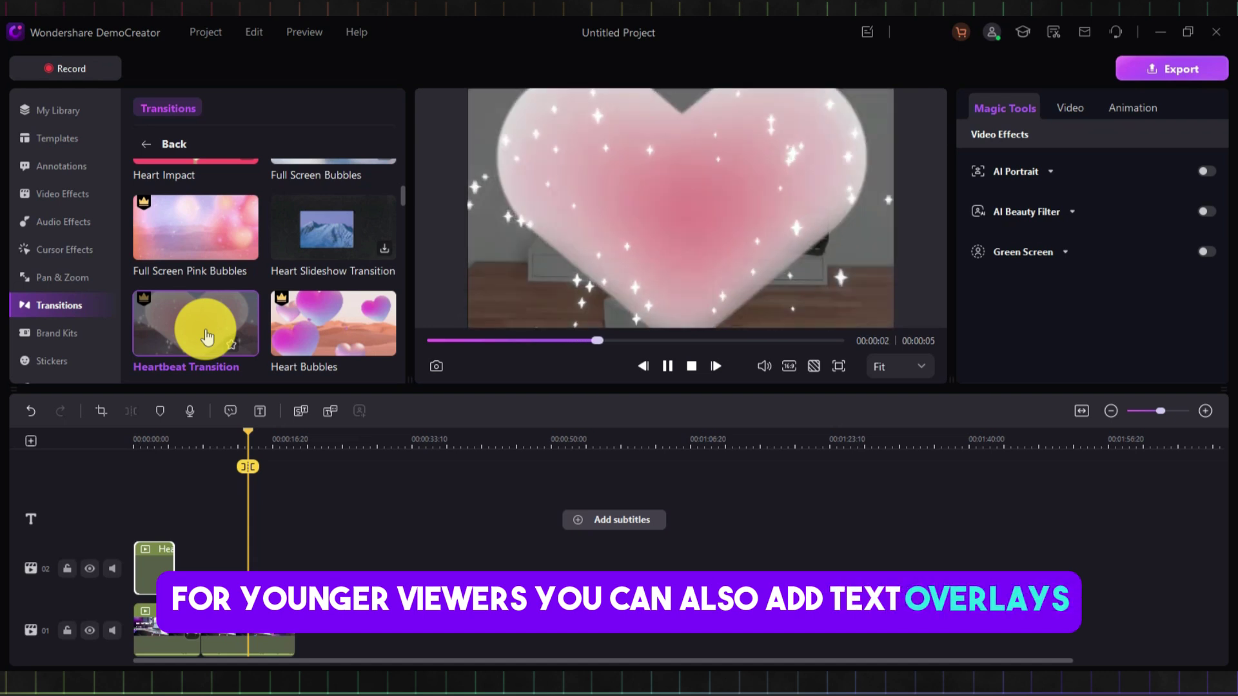
scroll(206, 336, "down", 5)
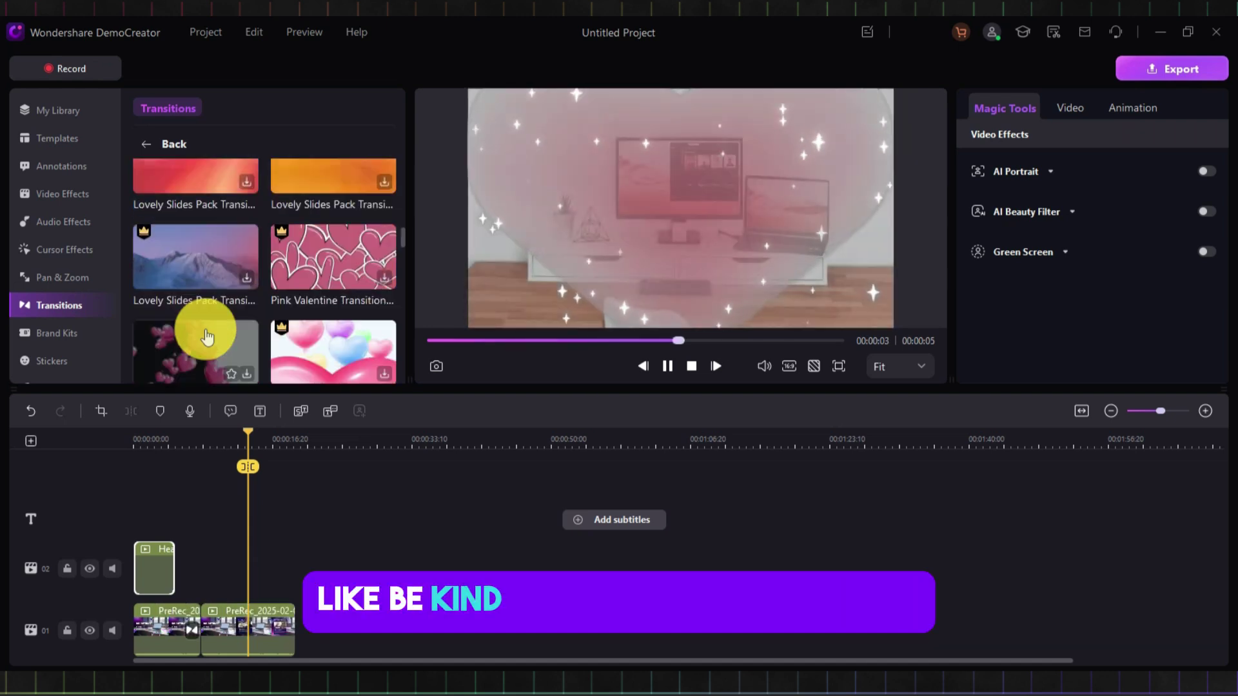
left_click(315, 268)
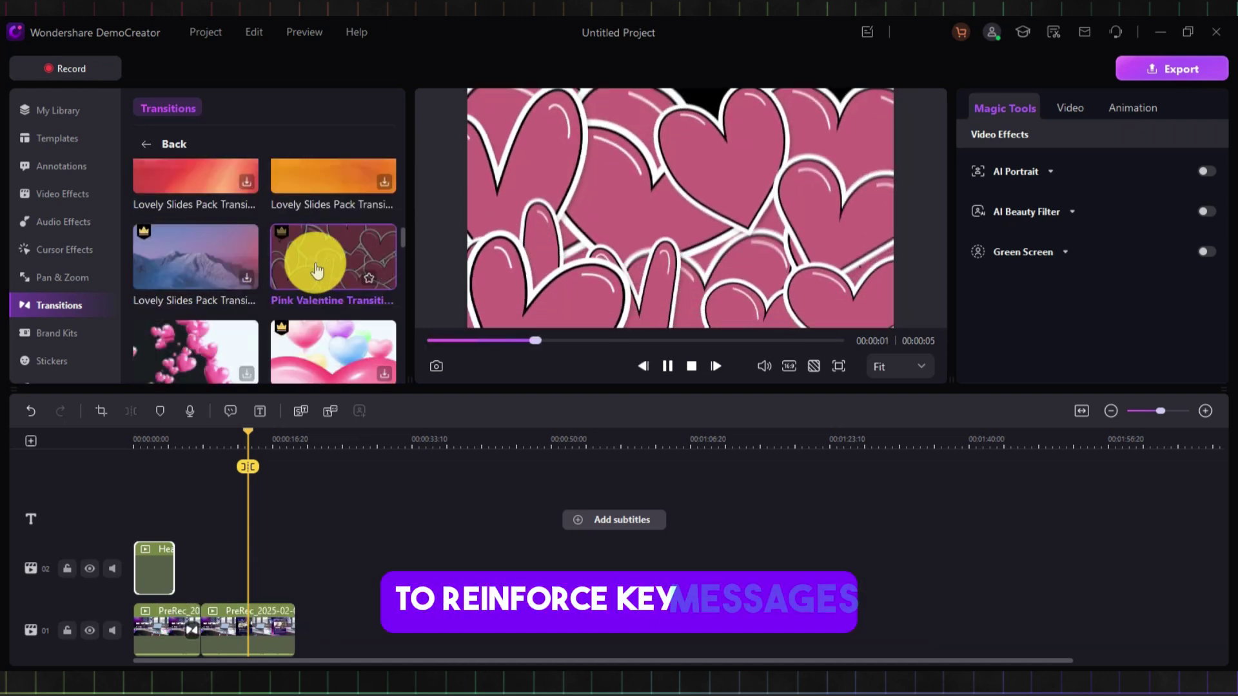
Step: Preview the Neon Valentine Promo transitions with the phone, the circles and the diamond design further down the transition list
scroll(309, 271, "down", 3)
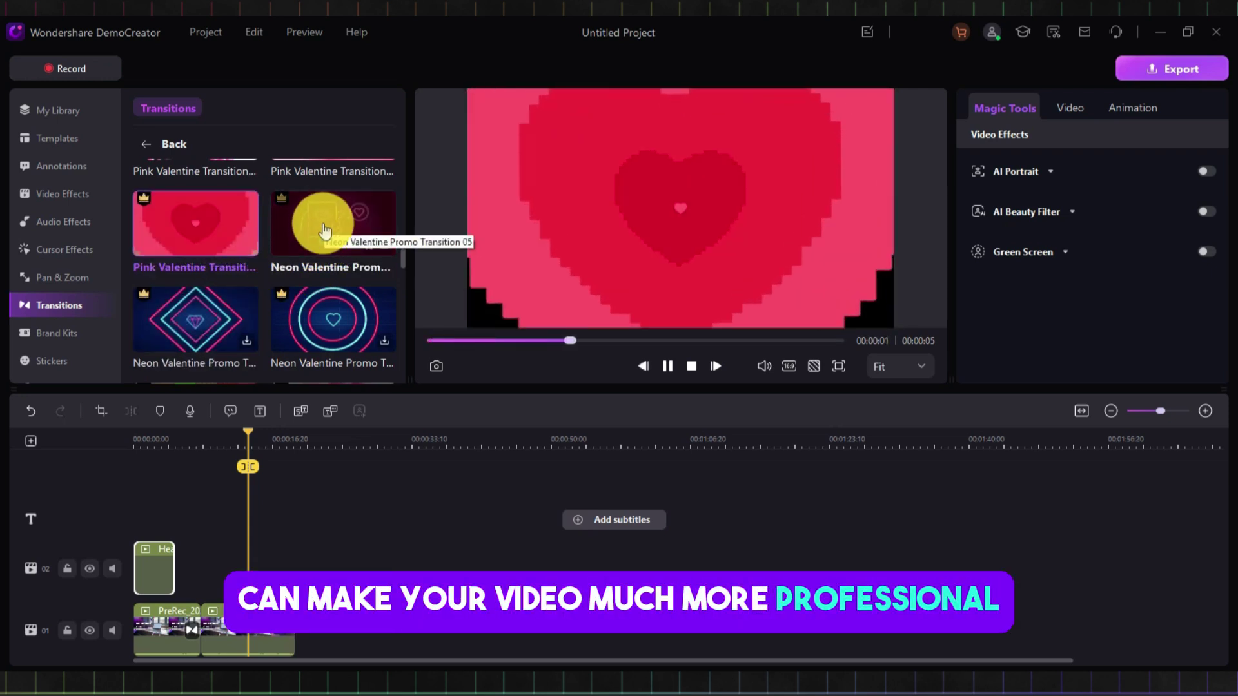
left_click(323, 235)
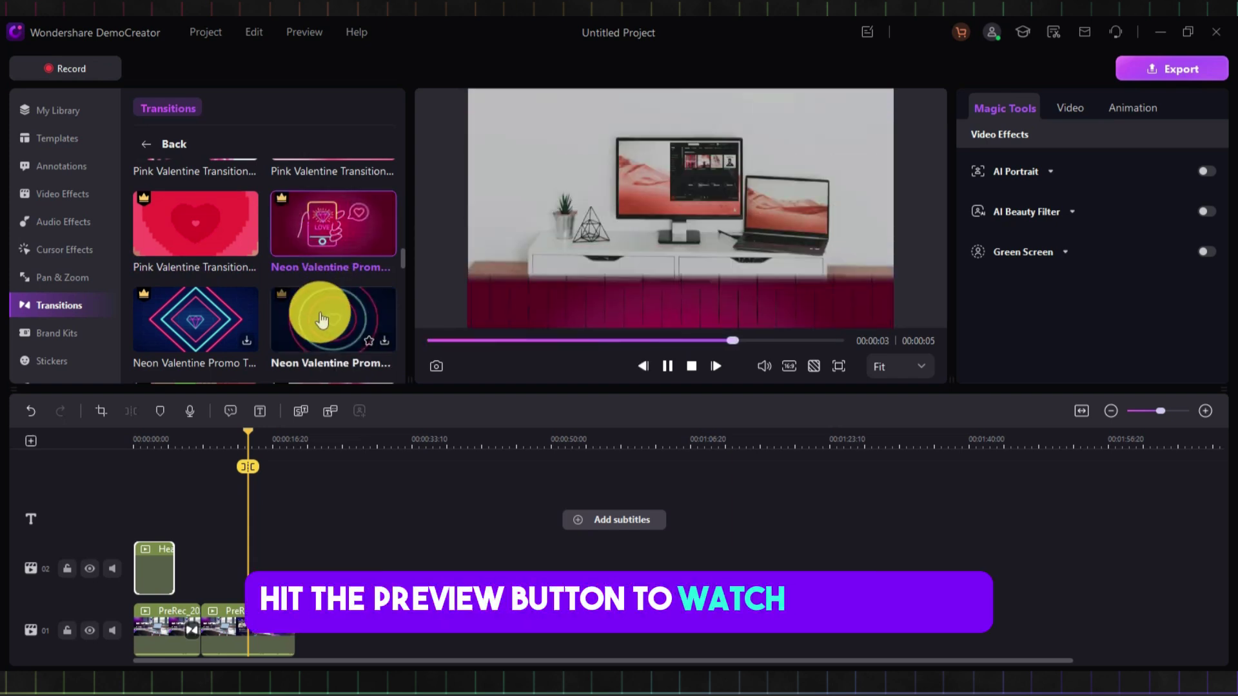
left_click(318, 323)
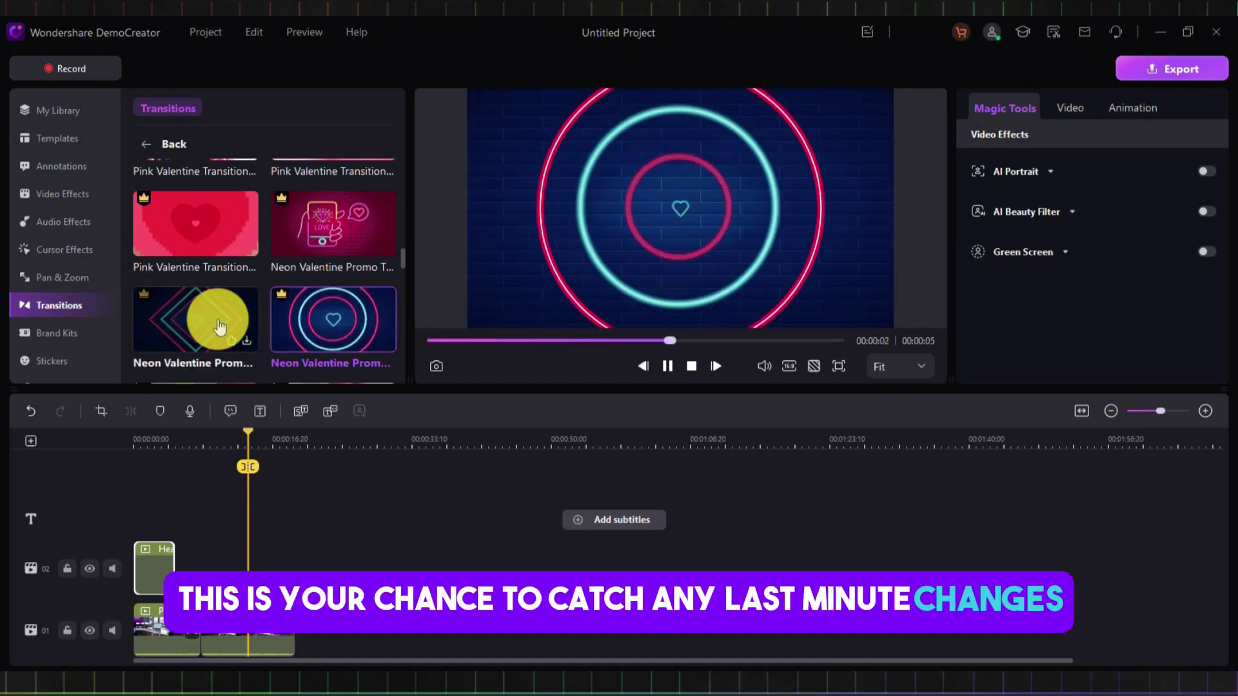
left_click(186, 331)
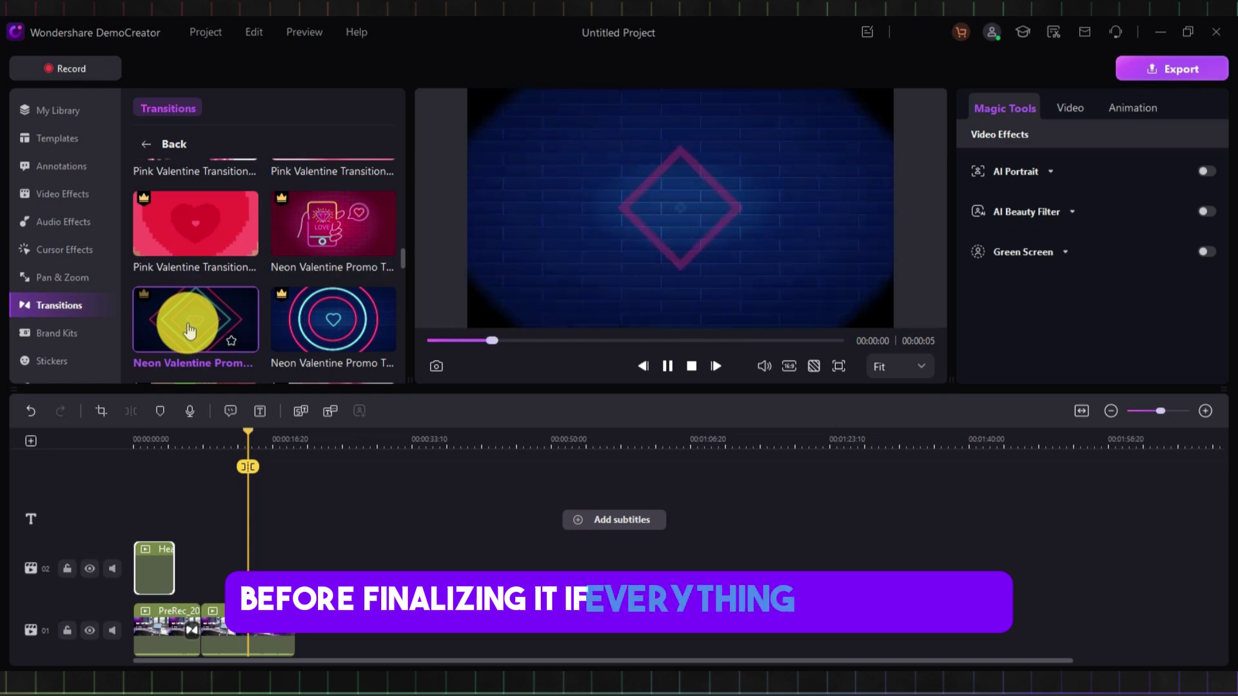
scroll(188, 331, "down", 5)
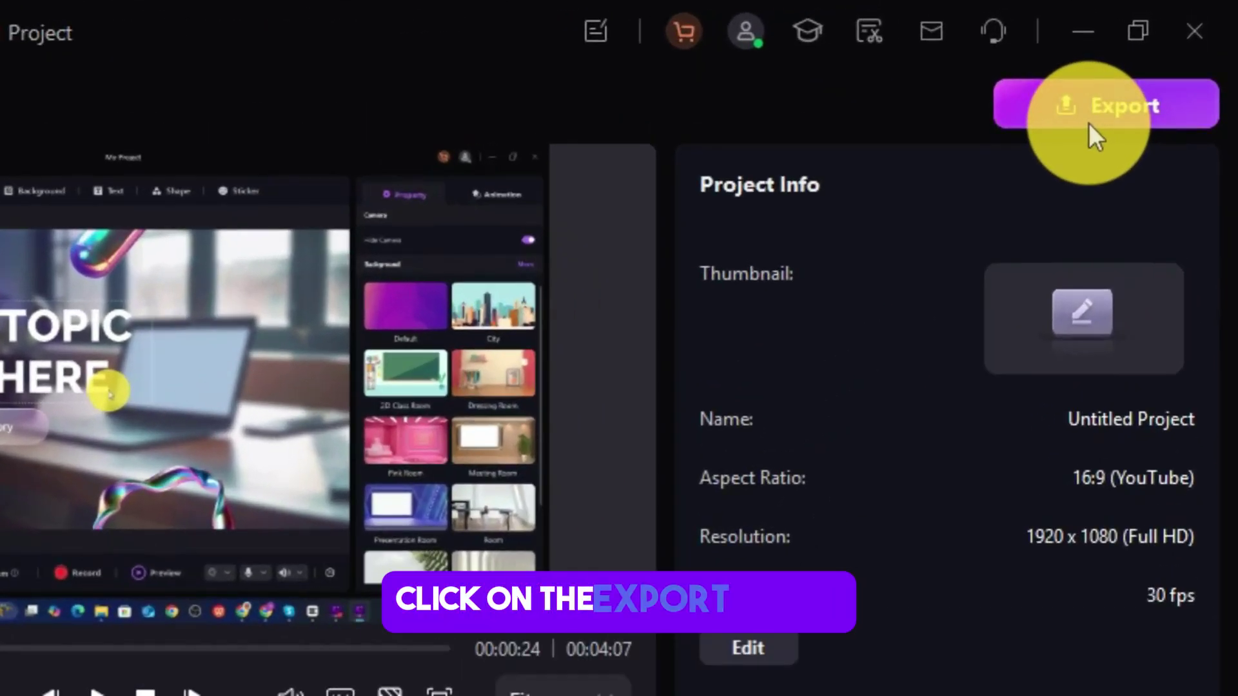
Step: Export the project to this PC as an MP4 at 4096 x 2160 (DCI 4k), keeping the Middle preset and the E:\sc demo directory
left_click(1107, 108)
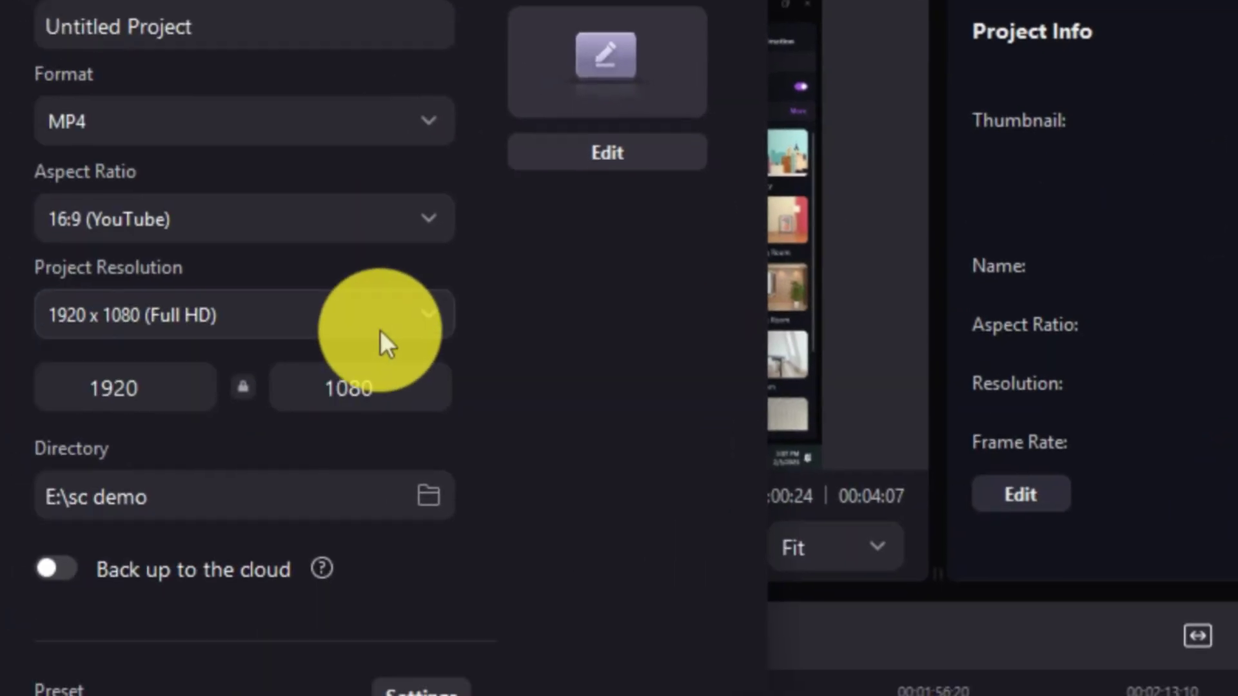
left_click(425, 316)
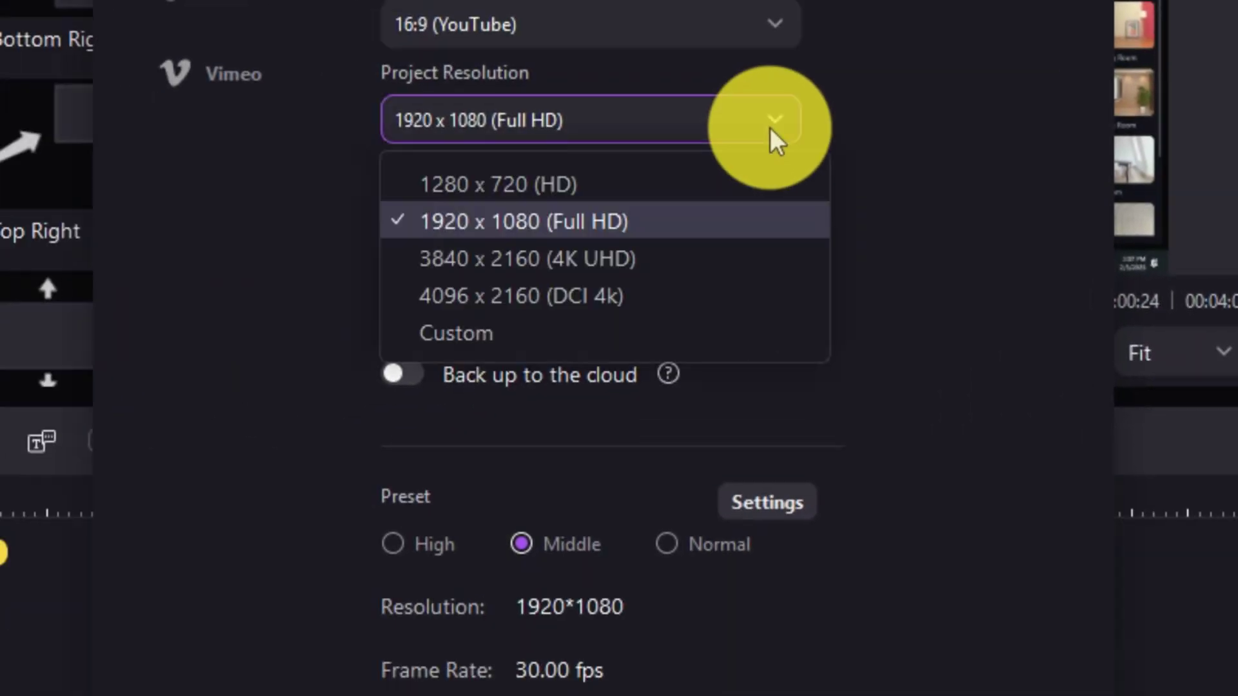
left_click(653, 298)
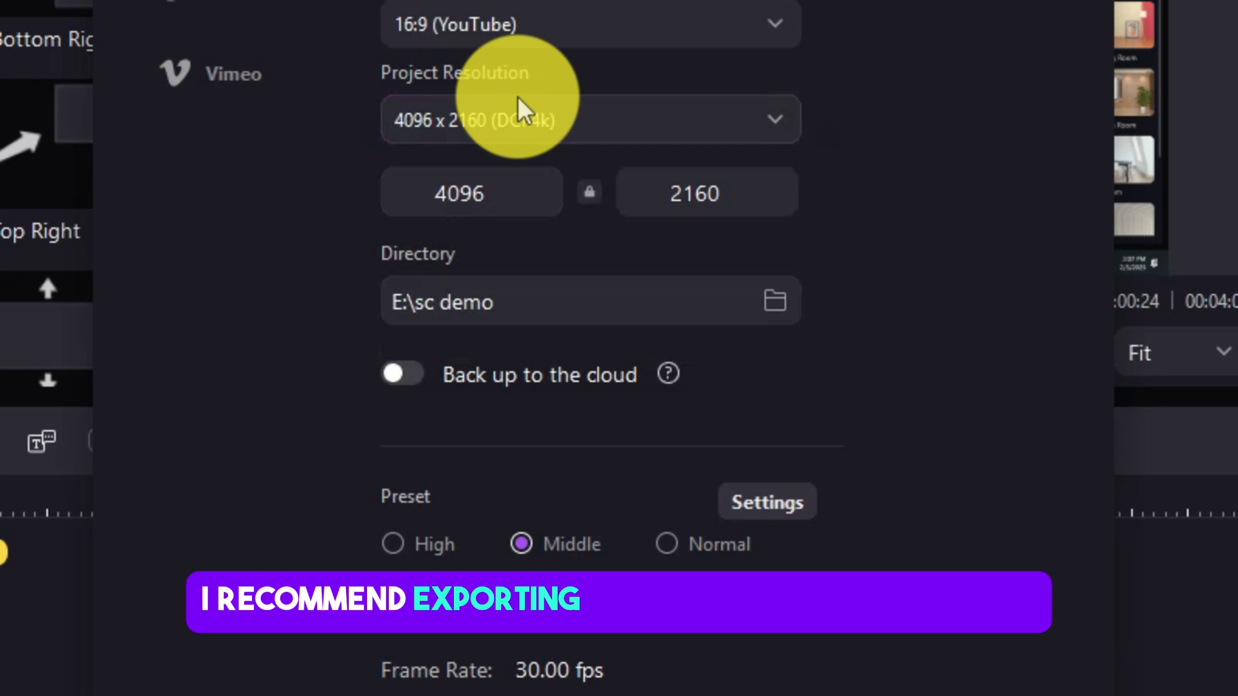
left_click(572, 126)
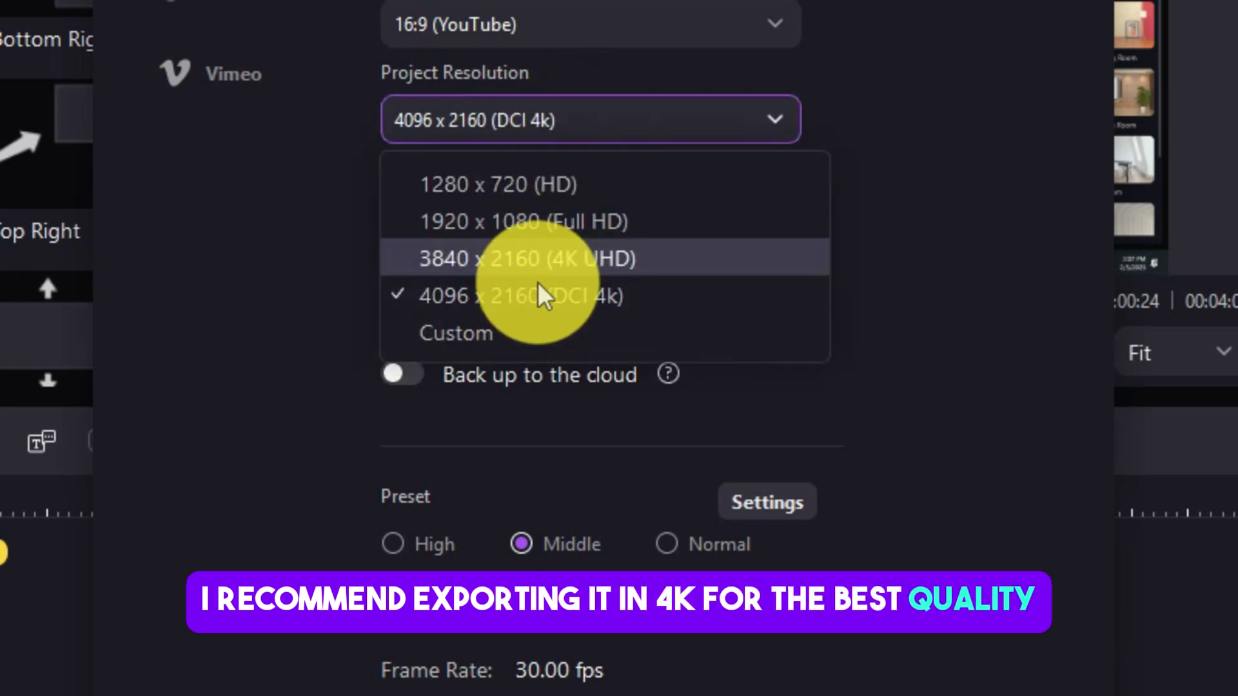
left_click(771, 127)
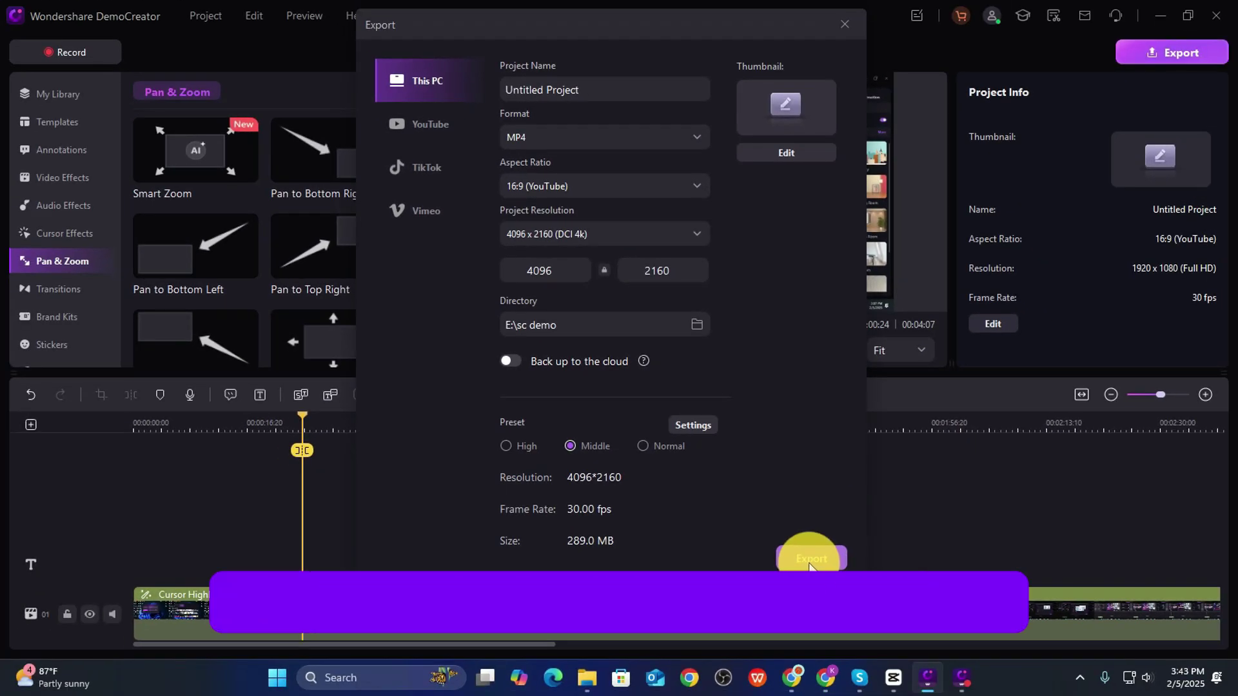
left_click(810, 560)
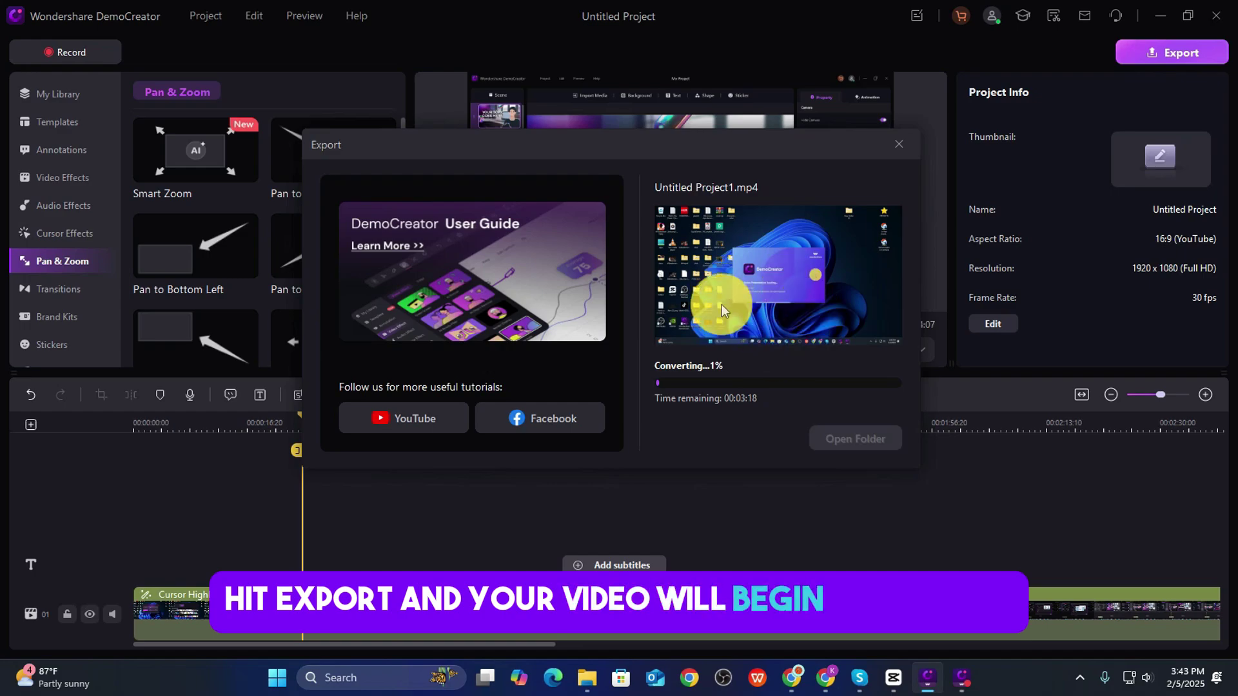